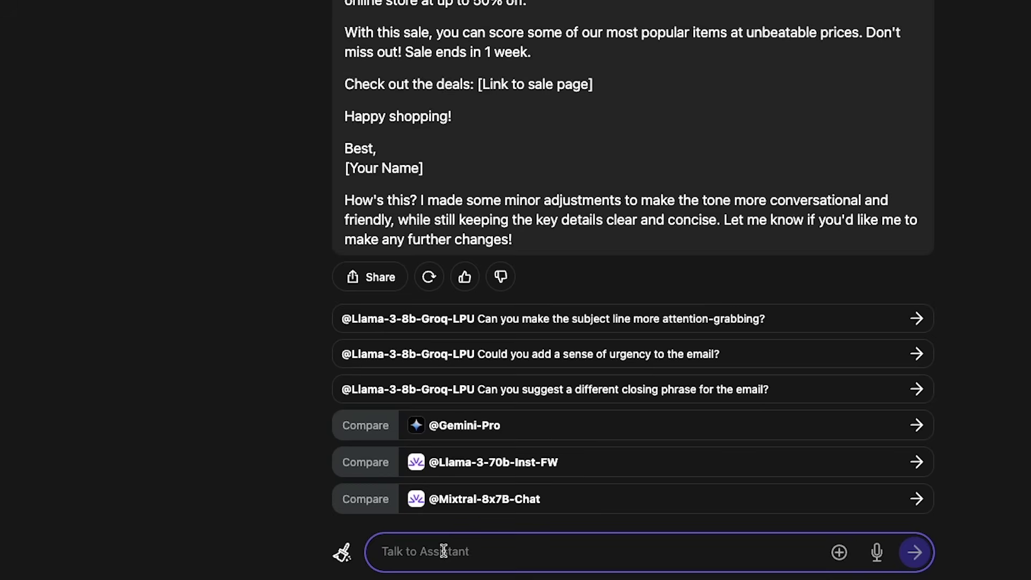
Start a reply with '@' and scroll through the bots available to mention.
{"action": "left_click", "coordinate": [401, 553]}
{"action": "type", "text": "@"}
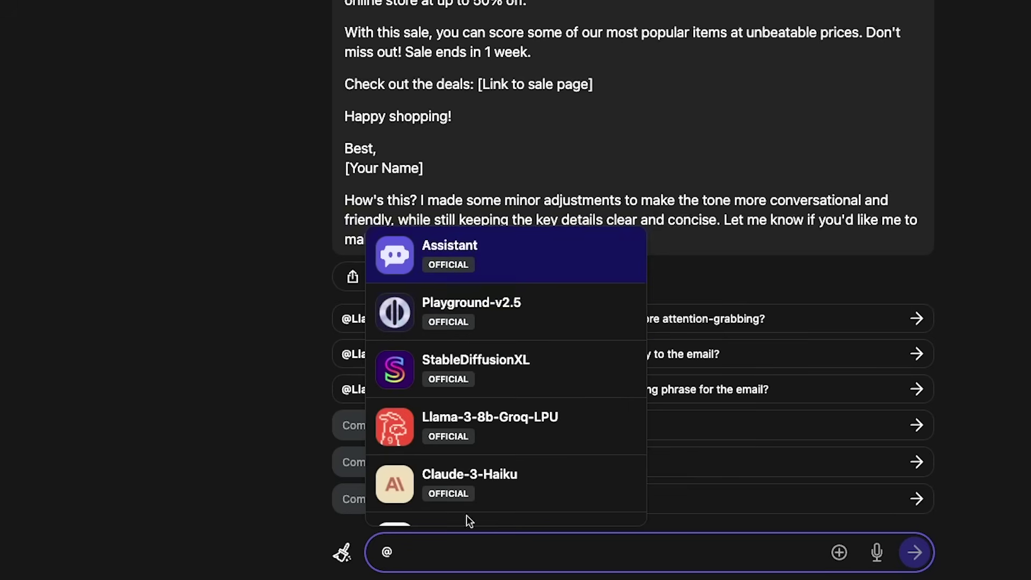
{"action": "scroll", "coordinate": [546, 335], "scroll_direction": "down", "scroll_amount": 3}
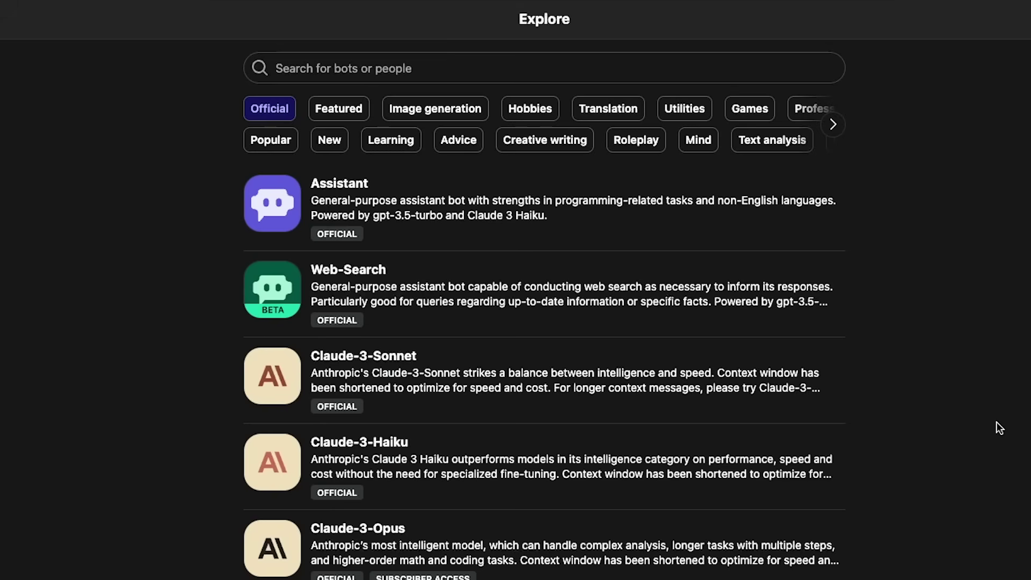
Scroll through Explore's Official bots, from Assistant and Web-Search down to GPT-4 and Playground-v2.5.
{"action": "scroll", "coordinate": [997, 421], "scroll_direction": "down", "scroll_amount": 3}
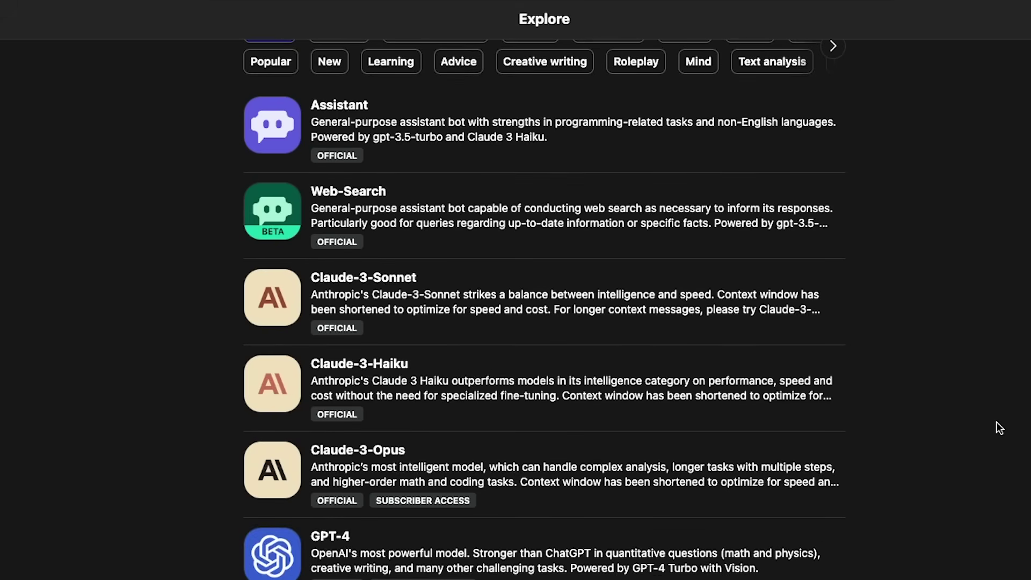
{"action": "scroll", "coordinate": [997, 421], "scroll_direction": "down", "scroll_amount": 5}
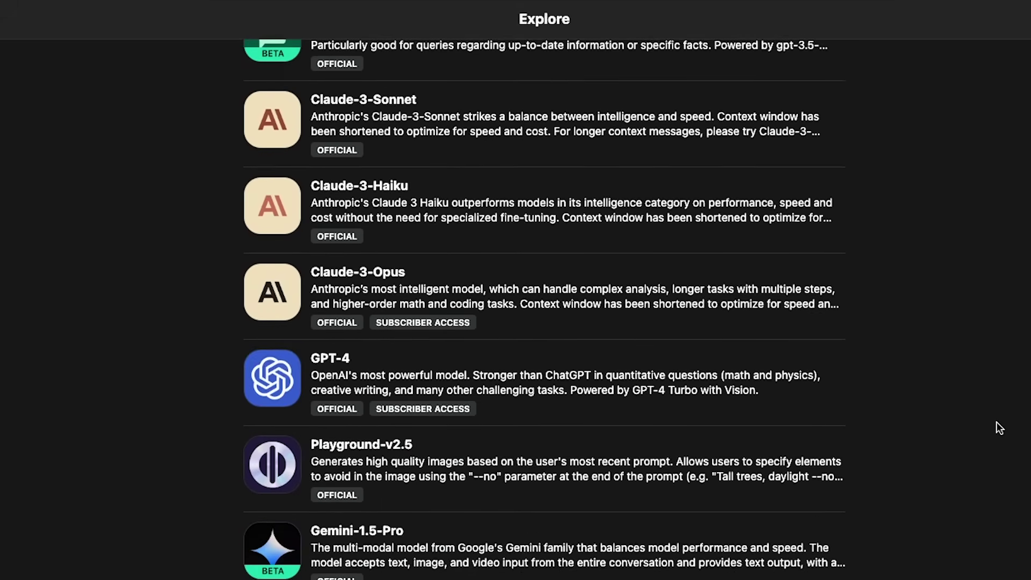
{"action": "scroll", "coordinate": [997, 422], "scroll_direction": "down", "scroll_amount": 6}
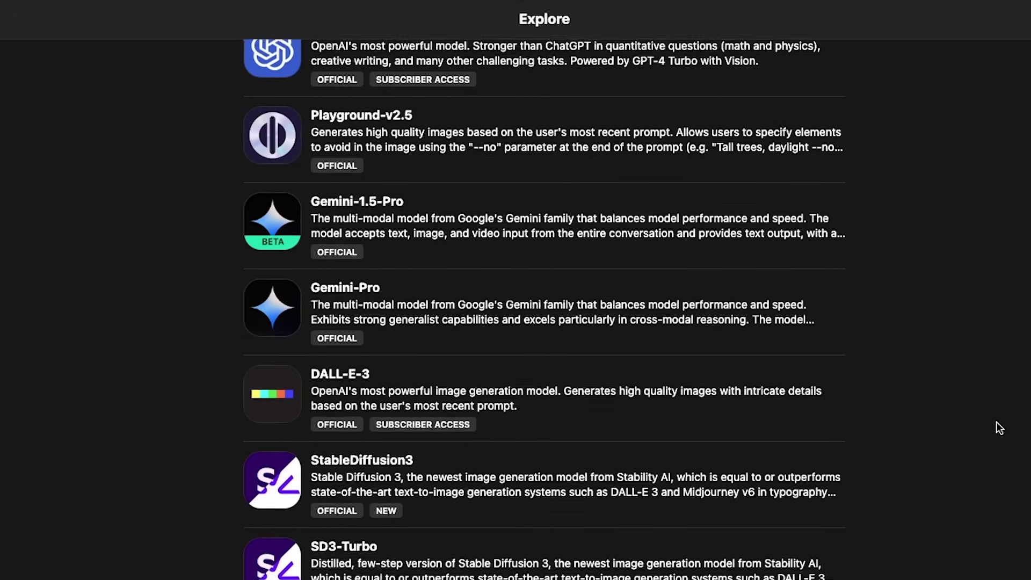
{"action": "scroll", "coordinate": [997, 422], "scroll_direction": "down", "scroll_amount": 7}
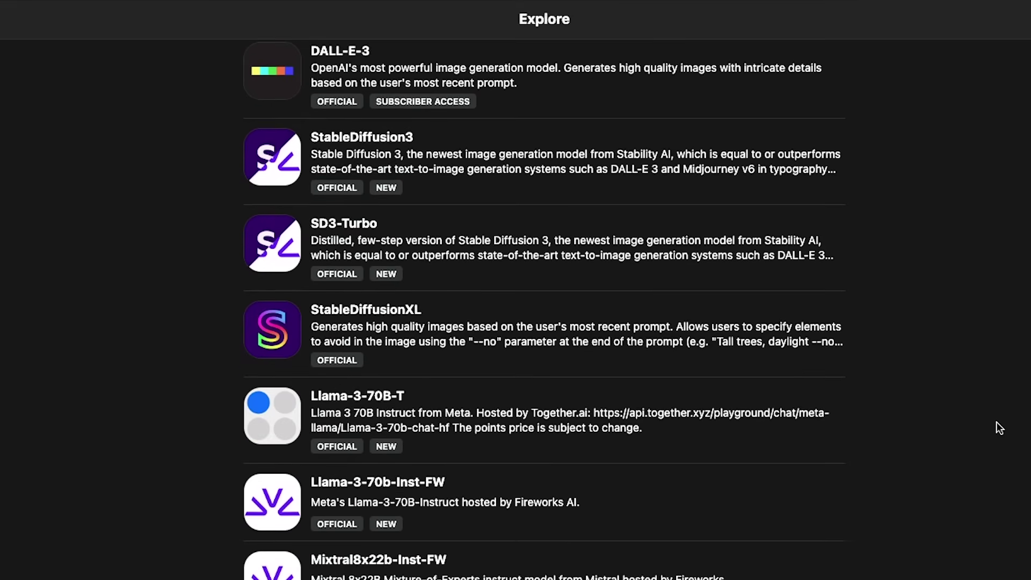
{"action": "scroll", "coordinate": [997, 422], "scroll_direction": "down", "scroll_amount": 7}
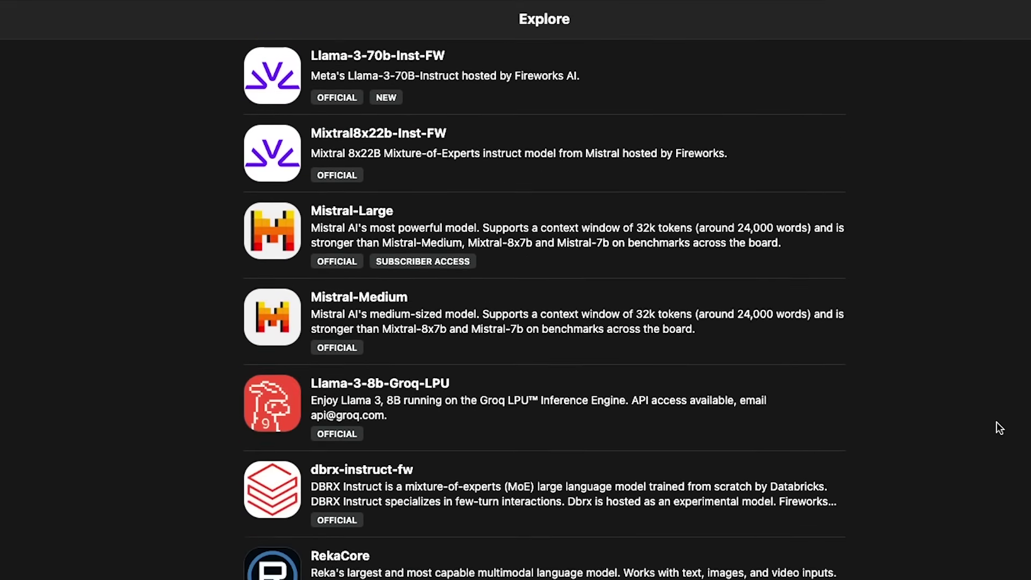
{"action": "scroll", "coordinate": [997, 422], "scroll_direction": "down", "scroll_amount": 5}
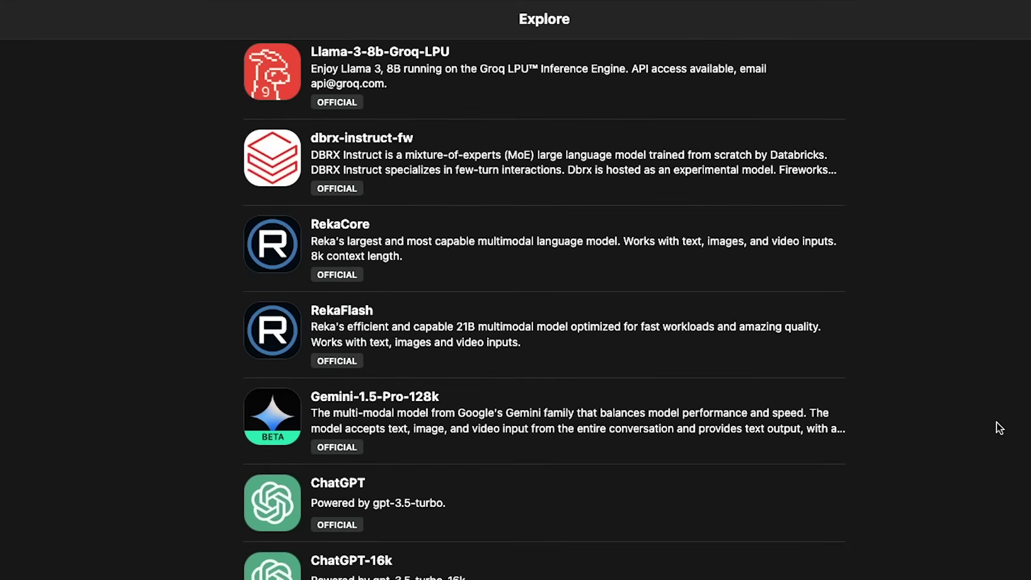
{"action": "scroll", "coordinate": [997, 422], "scroll_direction": "down", "scroll_amount": 3}
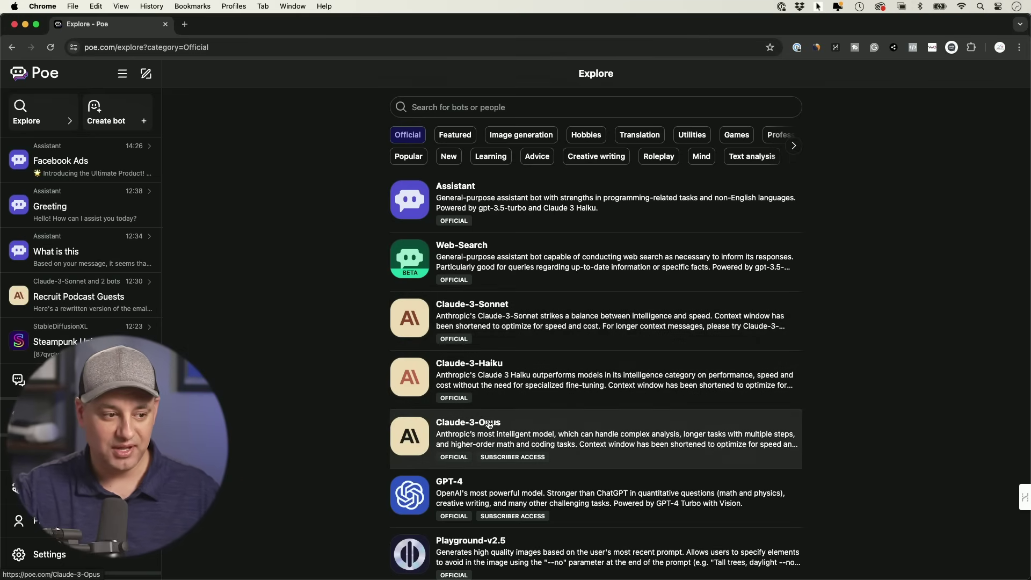
{"action": "scroll", "coordinate": [491, 425], "scroll_direction": "down", "scroll_amount": 2}
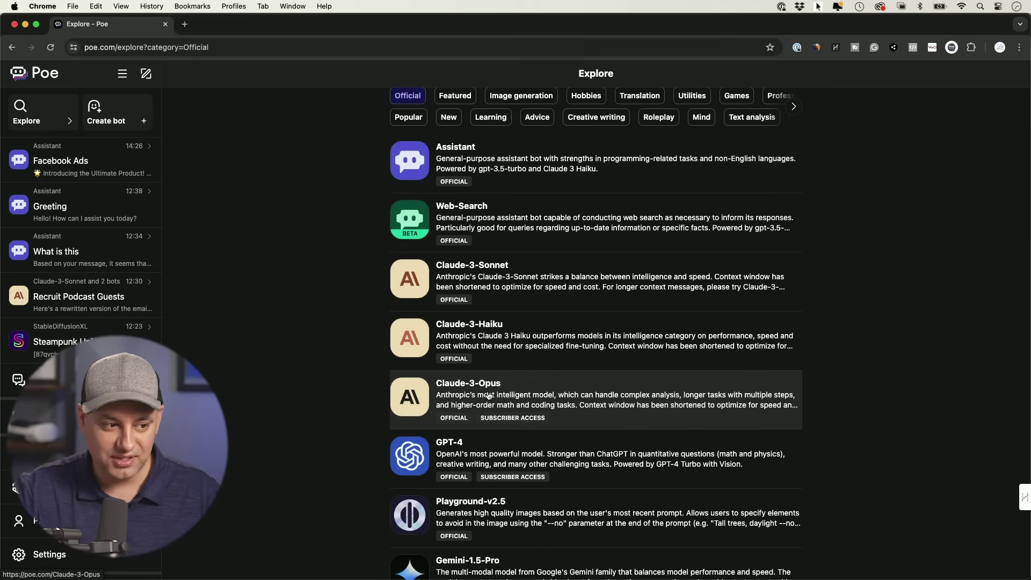
{"action": "scroll", "coordinate": [488, 395], "scroll_direction": "down", "scroll_amount": 1}
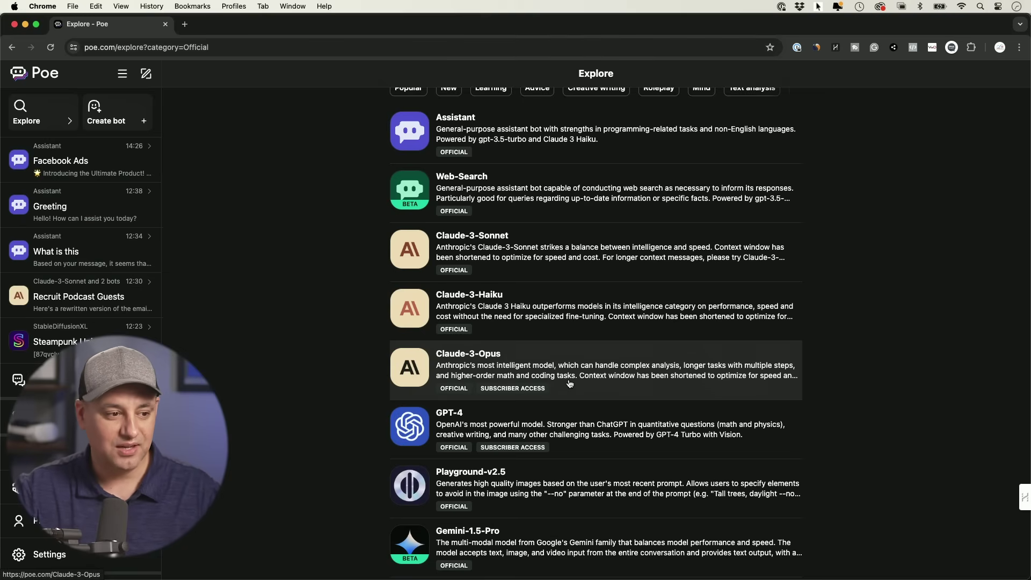
{"action": "scroll", "coordinate": [570, 384], "scroll_direction": "down", "scroll_amount": 1}
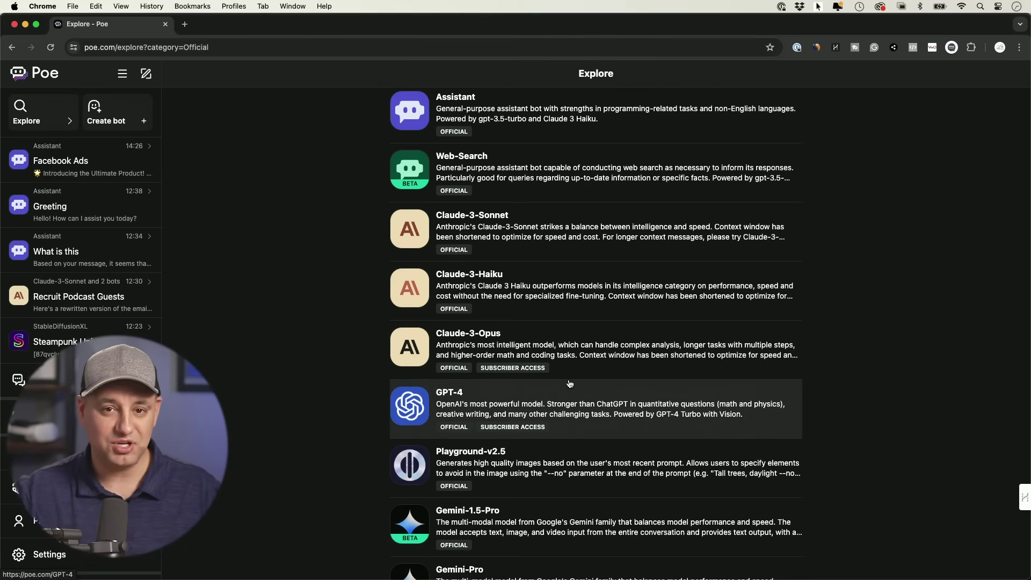
{"action": "scroll", "coordinate": [501, 375], "scroll_direction": "down", "scroll_amount": 1}
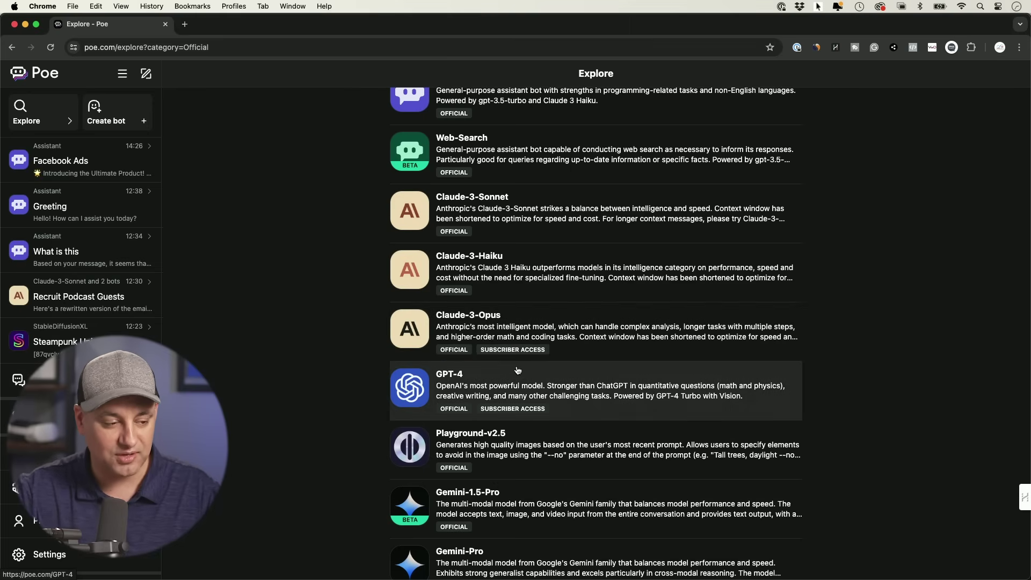
{"action": "scroll", "coordinate": [518, 370], "scroll_direction": "down", "scroll_amount": 2}
{"action": "scroll", "coordinate": [482, 449], "scroll_direction": "down", "scroll_amount": 2}
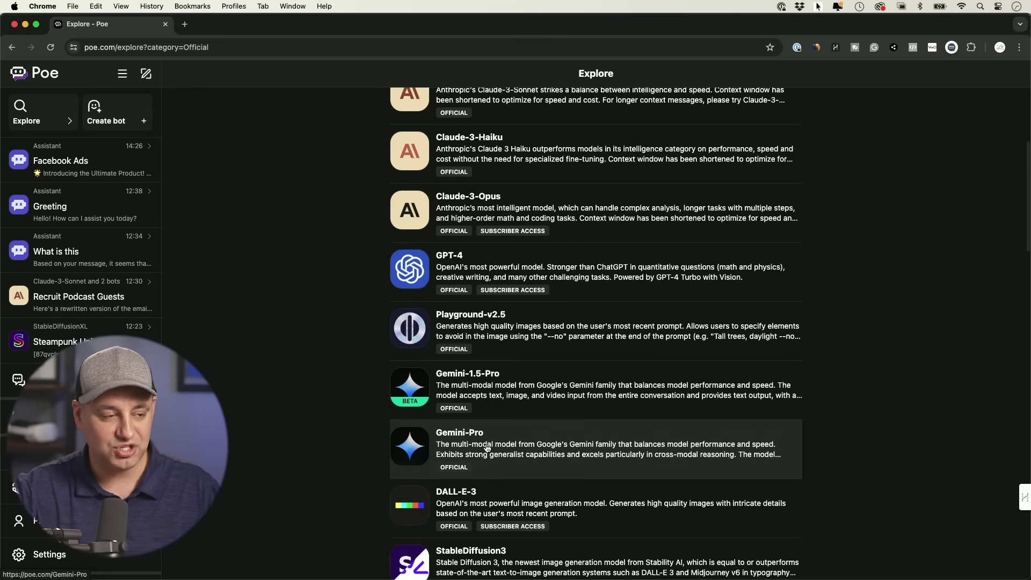
{"action": "scroll", "coordinate": [481, 449], "scroll_direction": "up", "scroll_amount": 6}
Search Explore for 'llama 3' bots, then clear the search and return to the Poe home page.
{"action": "type", "text": "llama"}
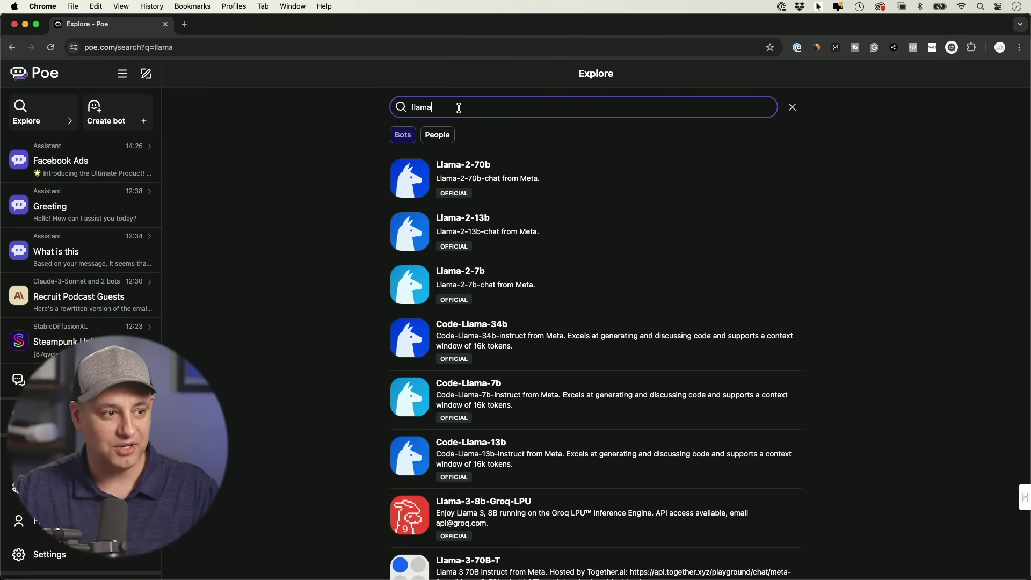
{"action": "type", "text": " 3"}
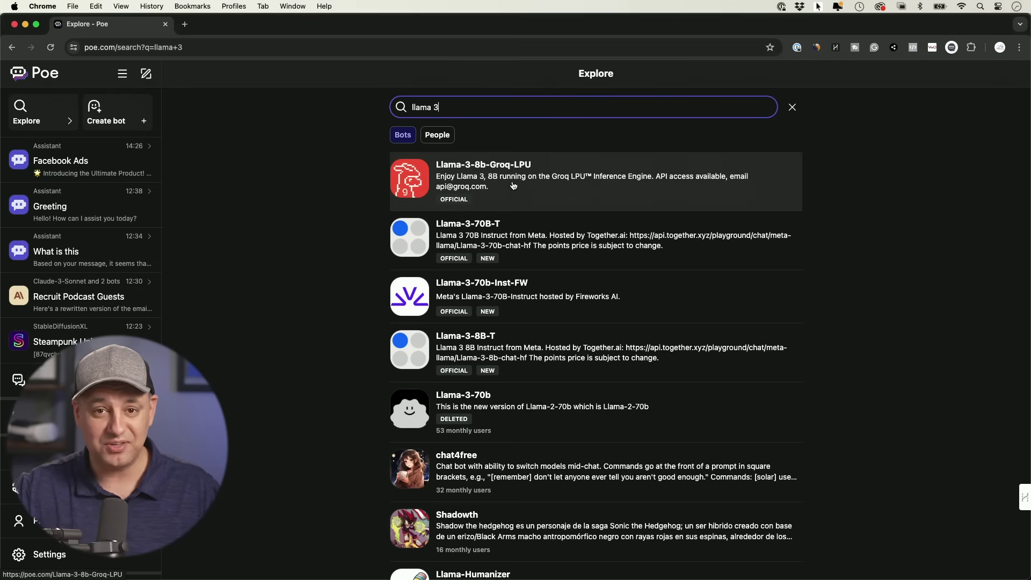
{"action": "key", "text": "Escape"}
{"action": "left_click", "coordinate": [41, 79]}
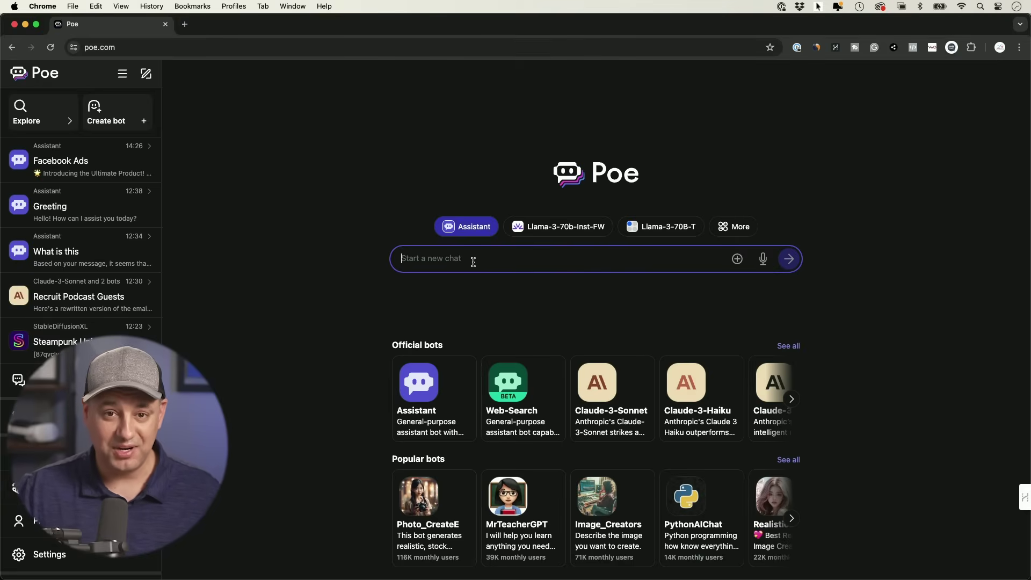
Paste the request for a short sale-announcement email and send it to Assistant in a new chat.
{"action": "type", "text": "write an email telling my email subscribers about a new sale I have running. keep it short and to the point"}
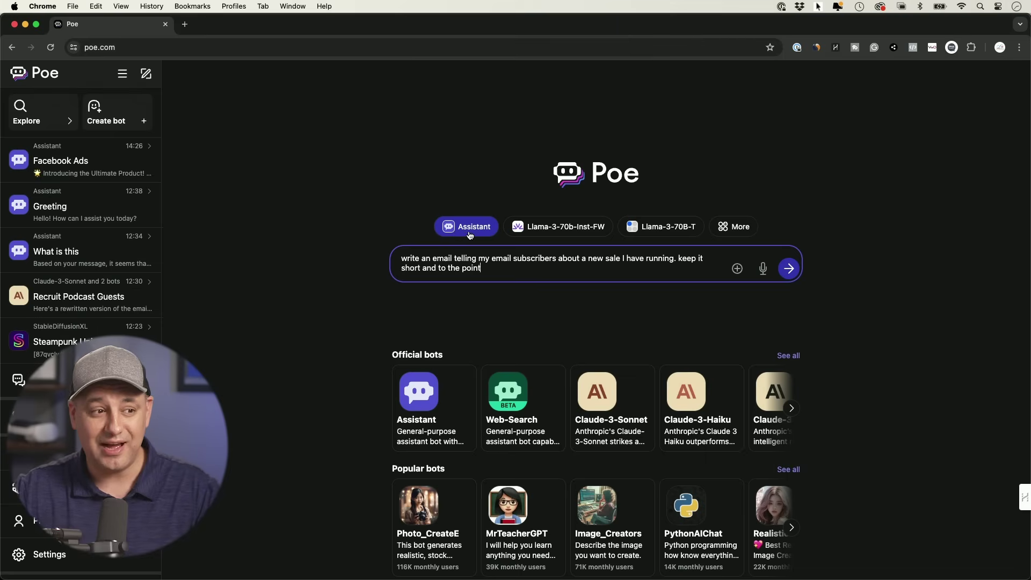
{"action": "left_click", "coordinate": [788, 269]}
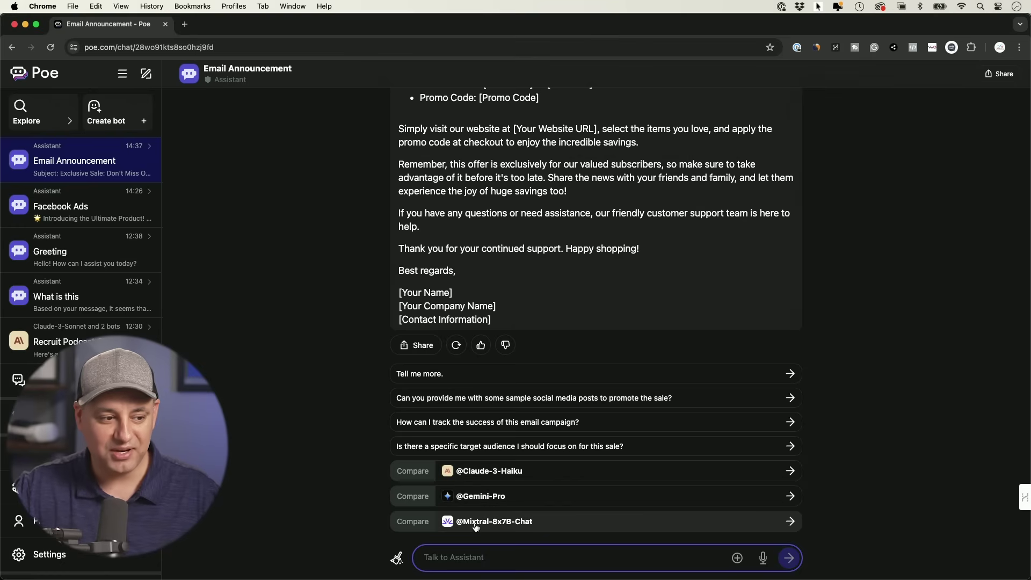
Compare with Claude-3-Haiku to get its 'New Sale! Up to 50% Off Selected Products' draft, then review both.
{"action": "left_click", "coordinate": [511, 477]}
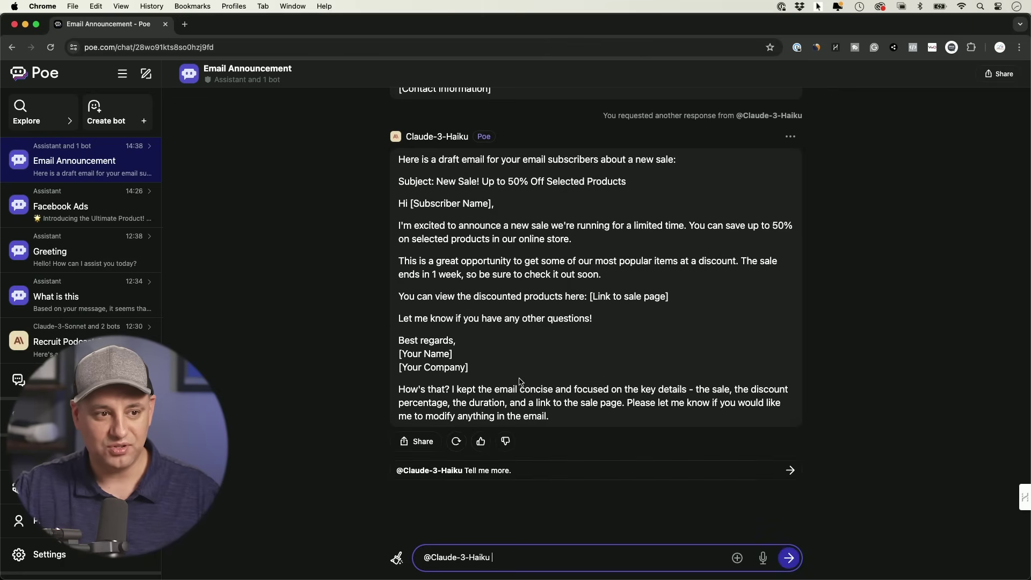
{"action": "scroll", "coordinate": [520, 382], "scroll_direction": "up", "scroll_amount": 10}
{"action": "scroll", "coordinate": [634, 365], "scroll_direction": "down", "scroll_amount": 2}
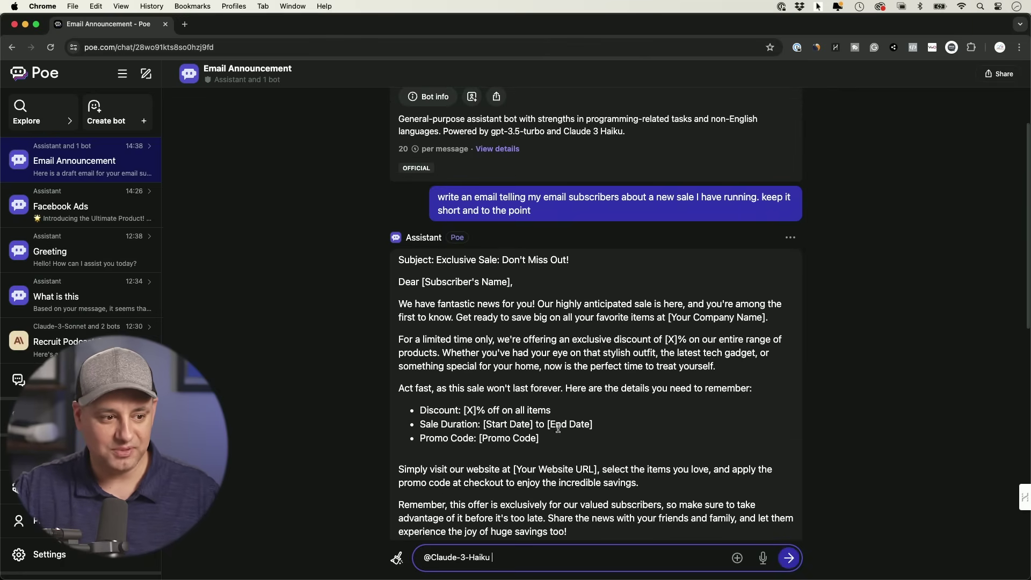
{"action": "scroll", "coordinate": [634, 365], "scroll_direction": "down", "scroll_amount": 7}
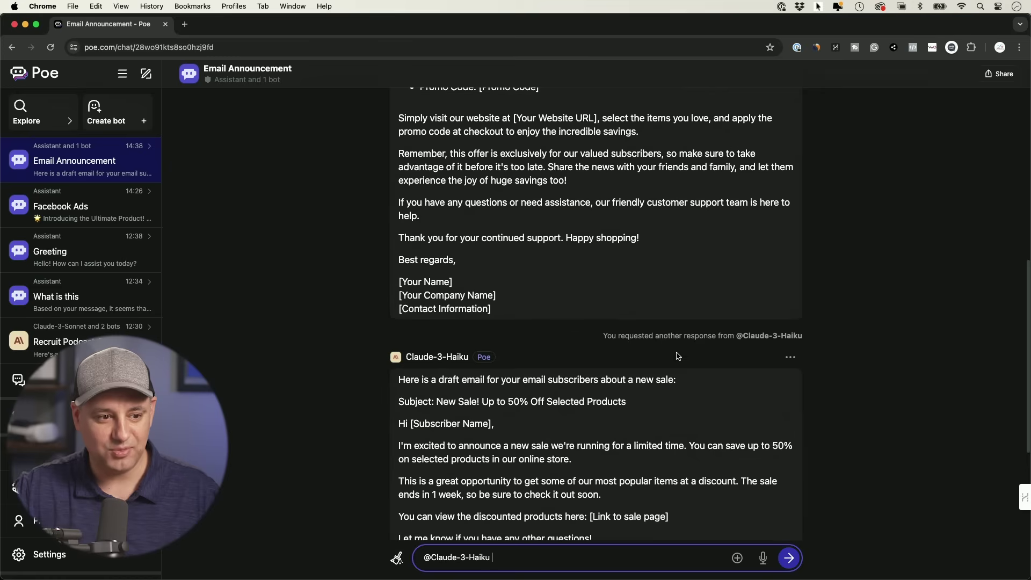
{"action": "scroll", "coordinate": [762, 331], "scroll_direction": "down", "scroll_amount": 3}
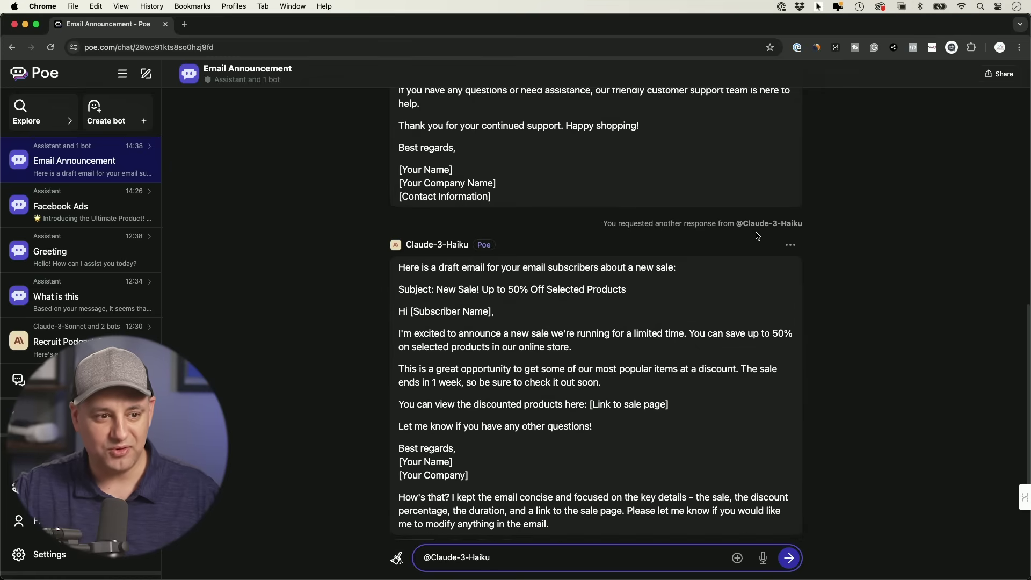
{"action": "scroll", "coordinate": [766, 244], "scroll_direction": "down", "scroll_amount": 1}
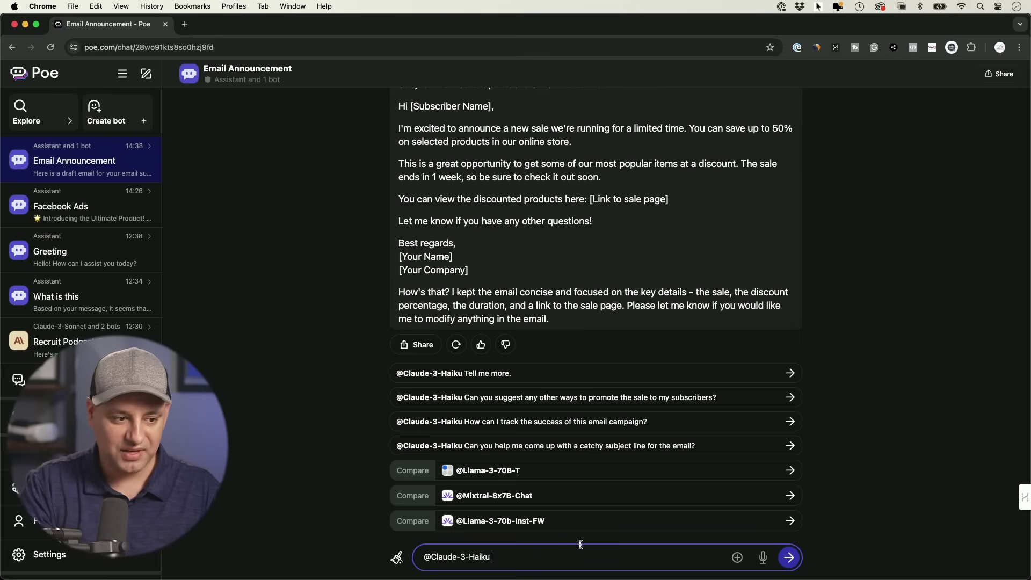
Remove the Claude-3-Haiku mention from the message and browse the bot mention list.
{"action": "key", "text": "super+a"}
{"action": "key", "text": "BackSpace"}
{"action": "type", "text": "@"}
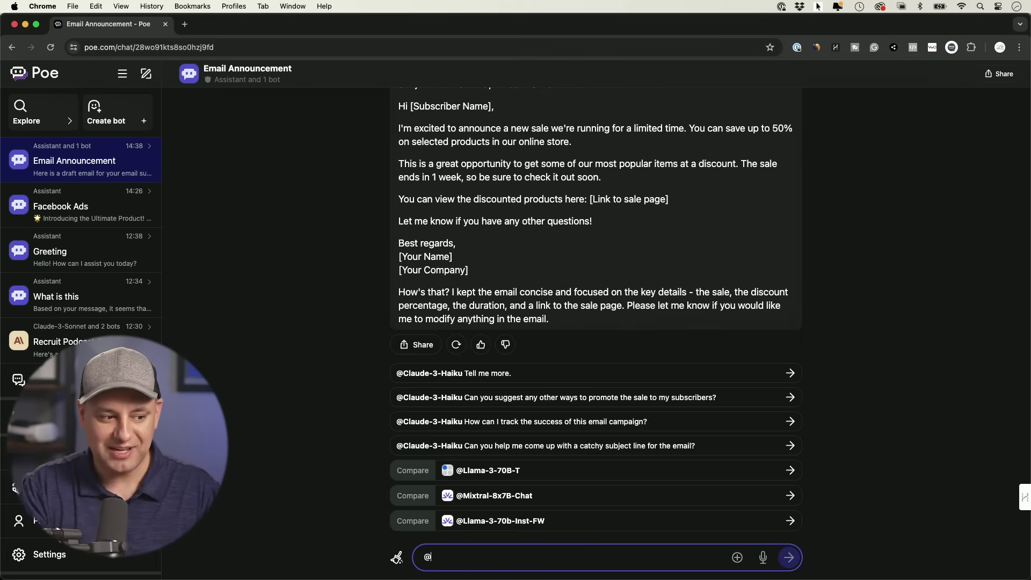
{"action": "scroll", "coordinate": [520, 420], "scroll_direction": "down", "scroll_amount": 5}
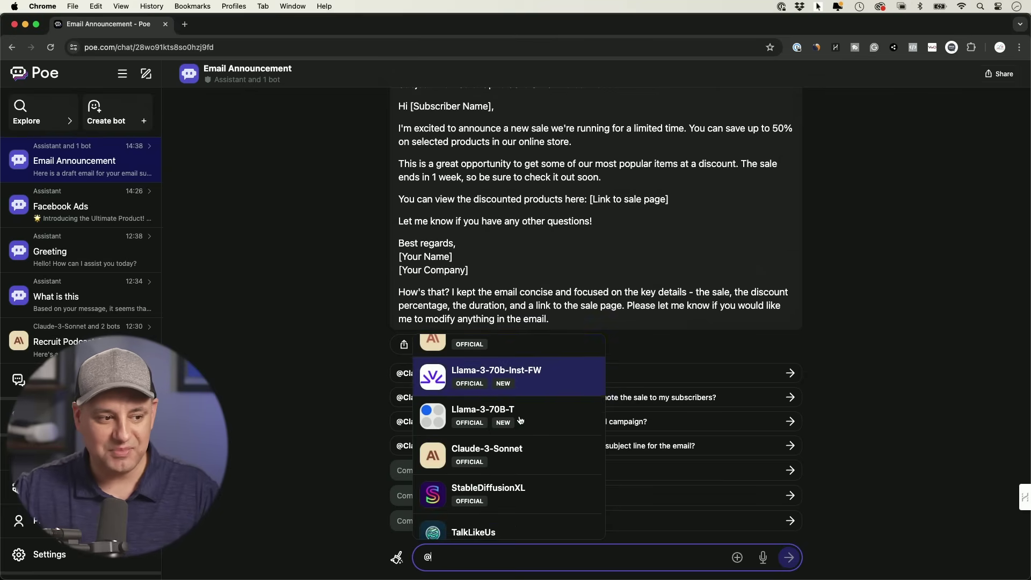
{"action": "scroll", "coordinate": [520, 420], "scroll_direction": "down", "scroll_amount": 15}
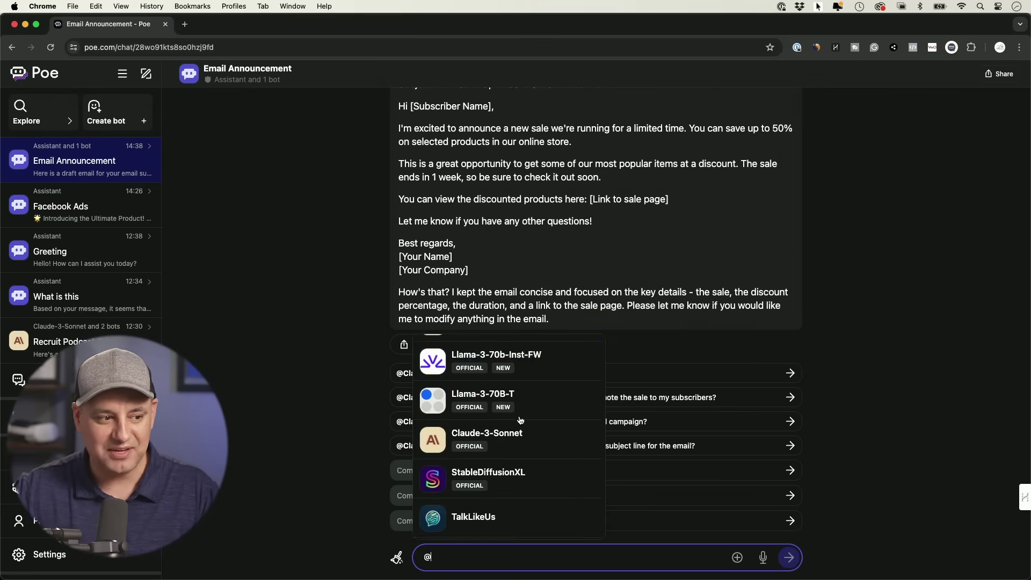
{"action": "scroll", "coordinate": [520, 420], "scroll_direction": "down", "scroll_amount": 15}
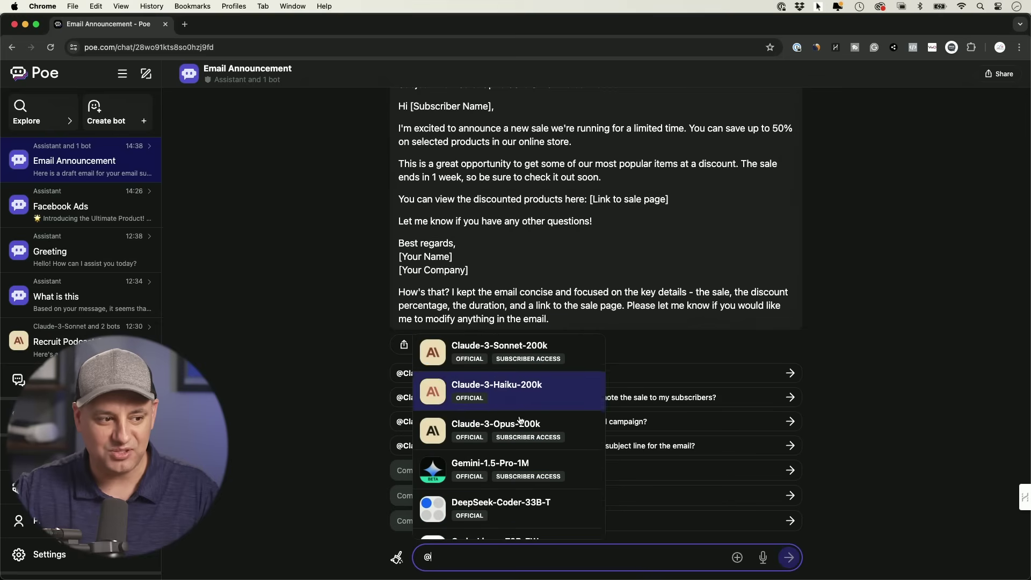
{"action": "scroll", "coordinate": [520, 420], "scroll_direction": "down", "scroll_amount": 1}
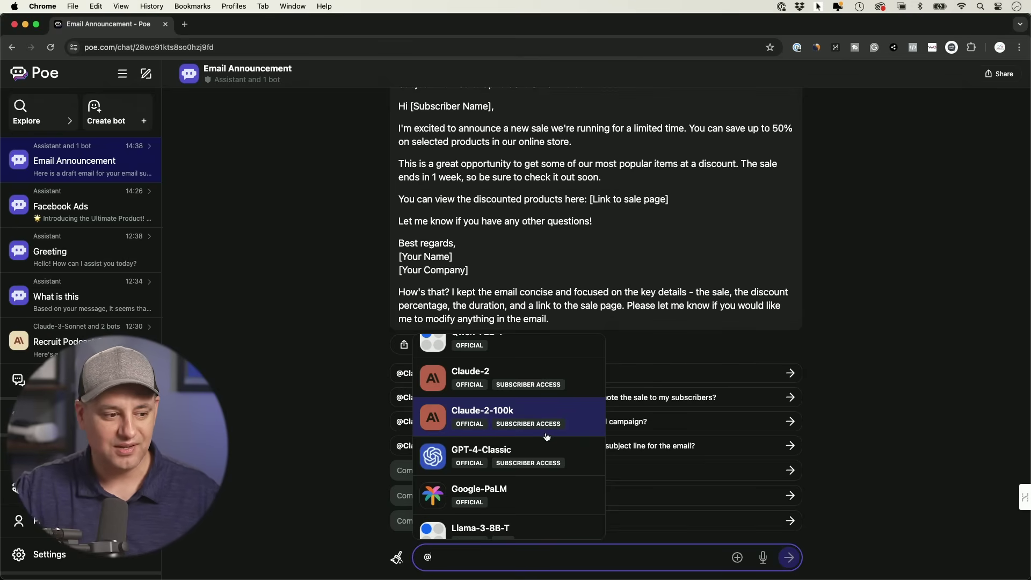
{"action": "scroll", "coordinate": [547, 437], "scroll_direction": "up", "scroll_amount": 10}
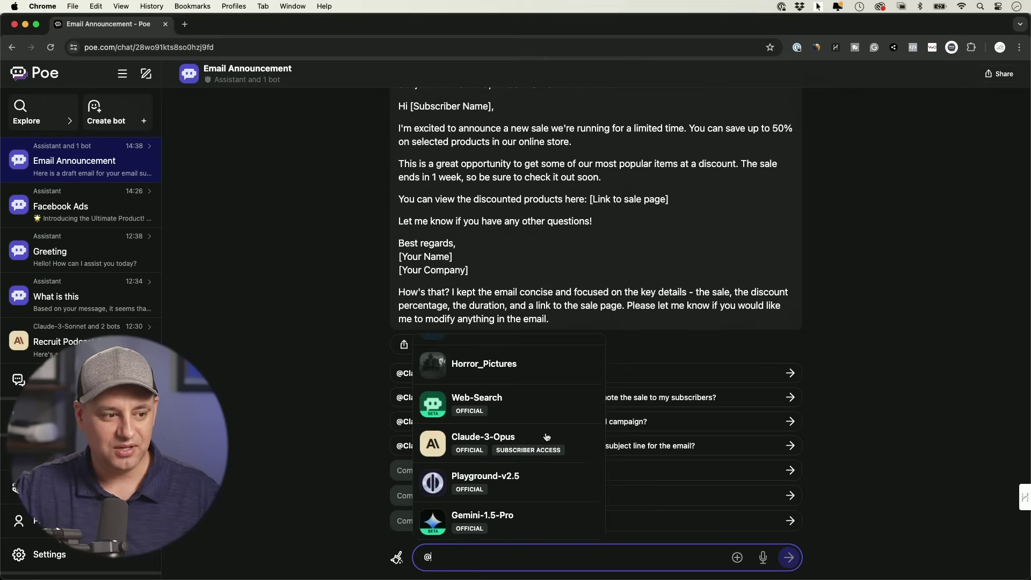
{"action": "scroll", "coordinate": [547, 437], "scroll_direction": "up", "scroll_amount": 5}
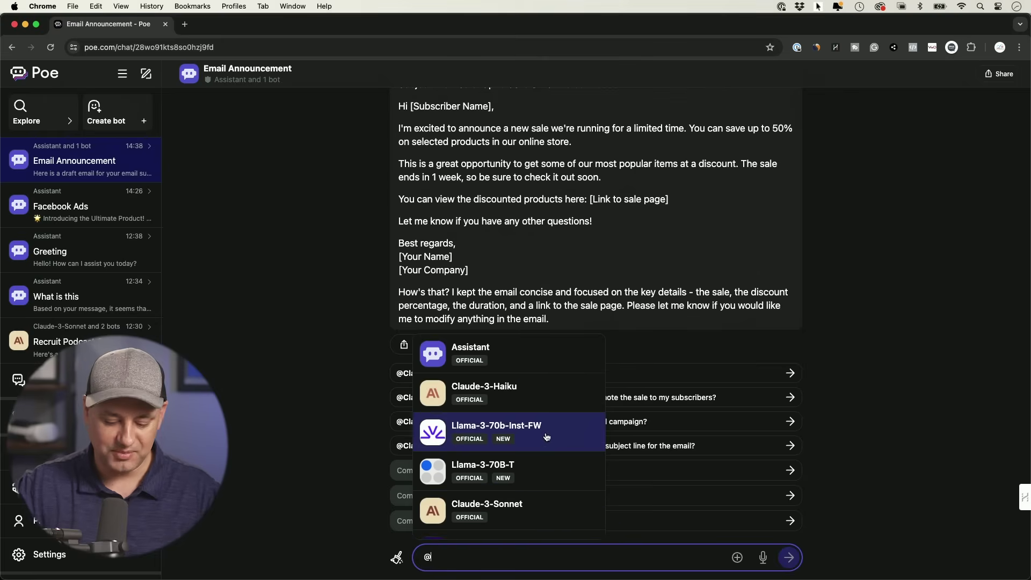
{"action": "type", "text": "llama"}
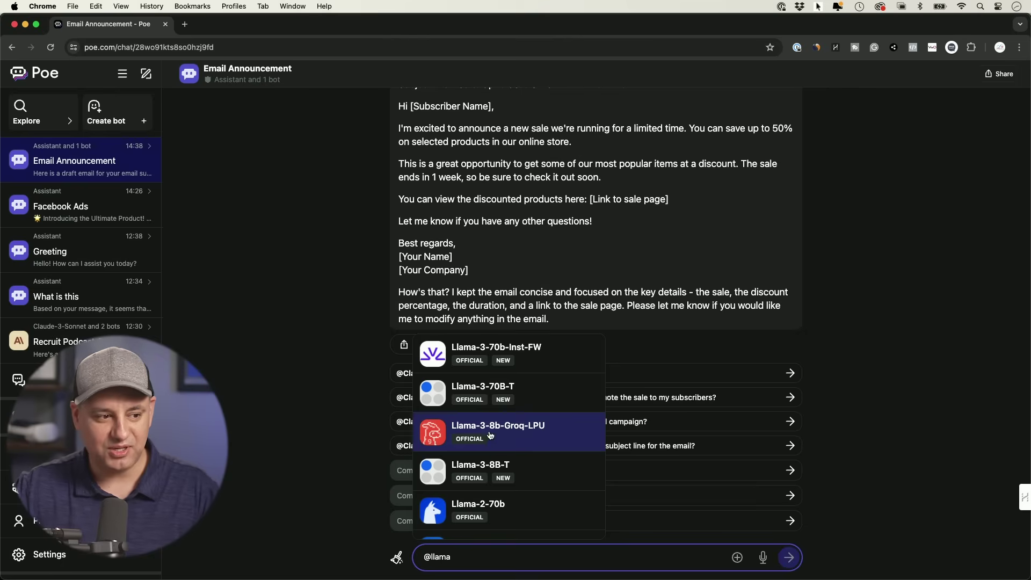
{"action": "left_click", "coordinate": [521, 438]}
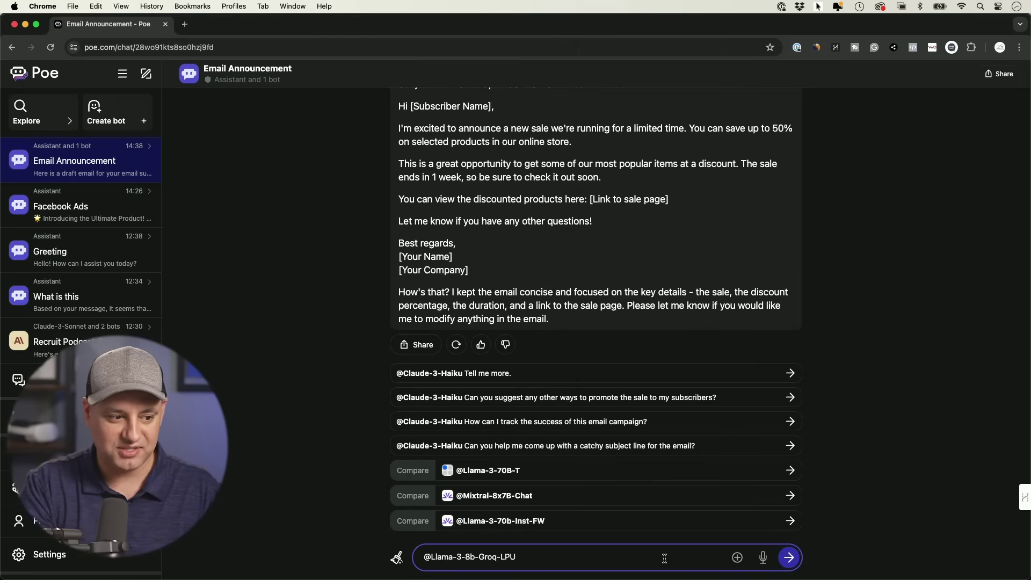
{"action": "type", "text": "rewrite this"}
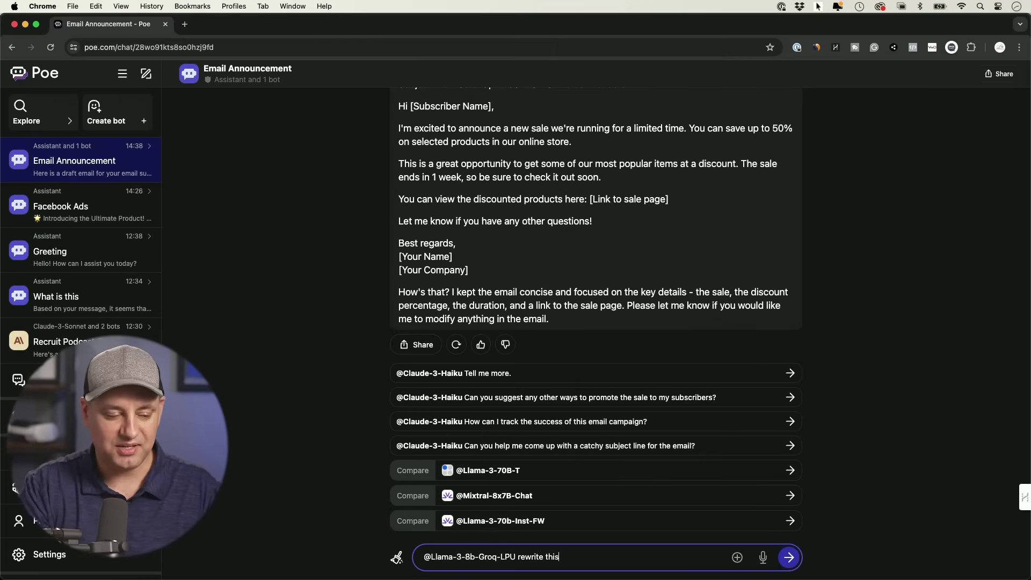
{"action": "left_click", "coordinate": [794, 563]}
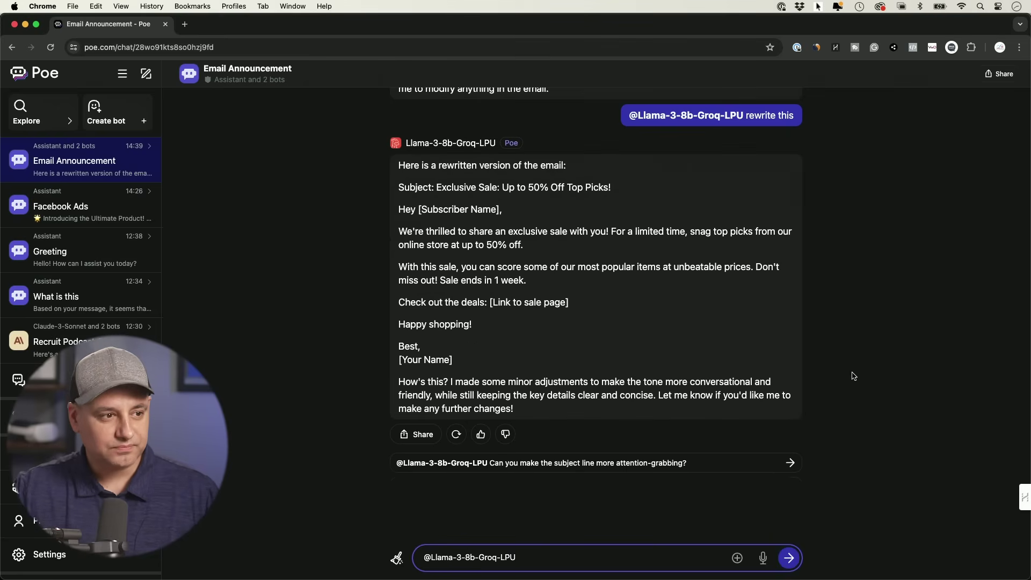
Read Llama's 'Exclusive Sale: Up to 50% Off Top Picks!' rewrite, then select the bot mention in the message box.
{"action": "scroll", "coordinate": [648, 296], "scroll_direction": "down", "scroll_amount": 1}
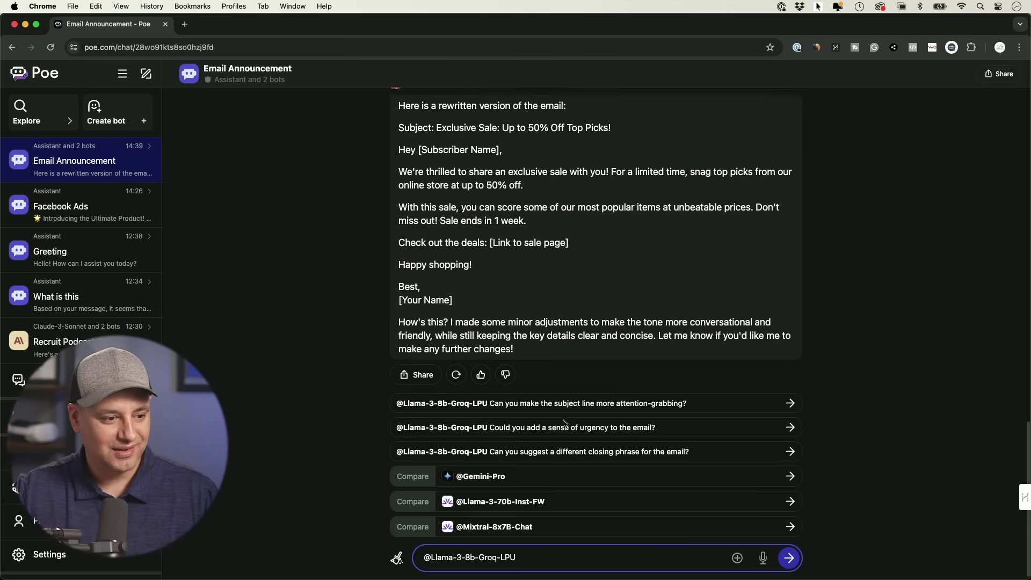
{"action": "scroll", "coordinate": [564, 425], "scroll_direction": "down", "scroll_amount": 3}
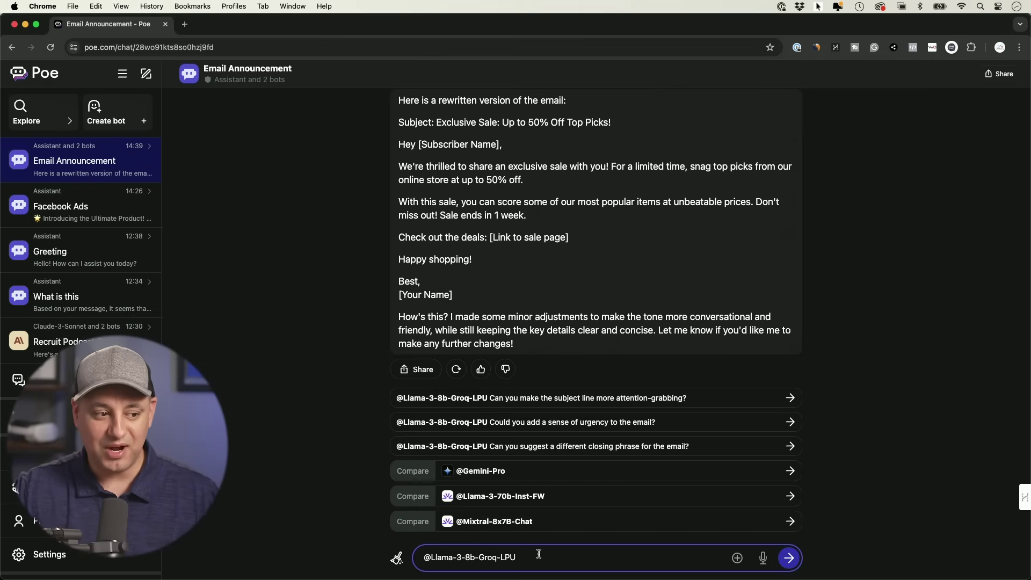
{"action": "left_click_drag", "start_coordinate": [518, 557], "coordinate": [426, 558]}
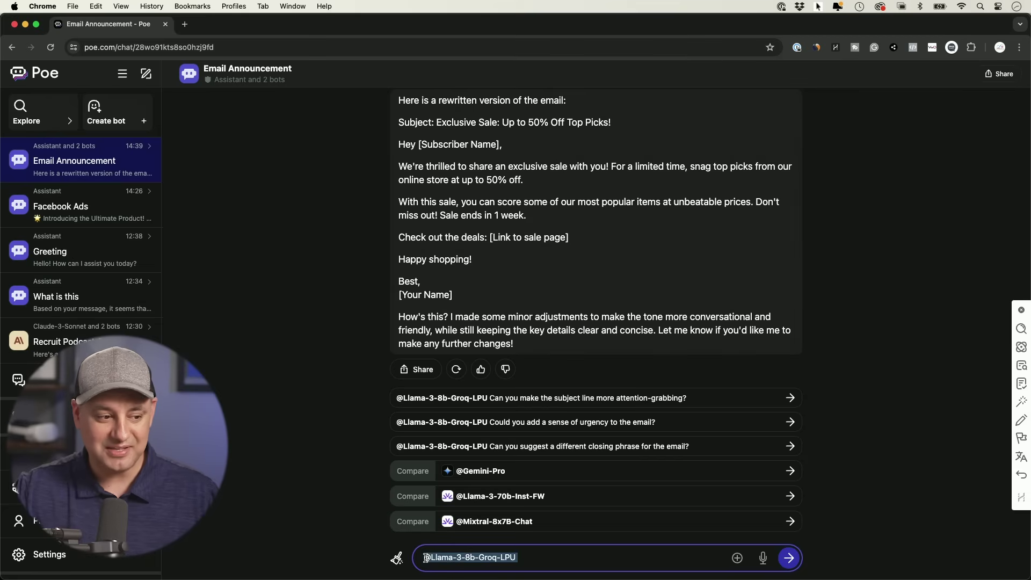
{"action": "type", "text": "@gpt"}
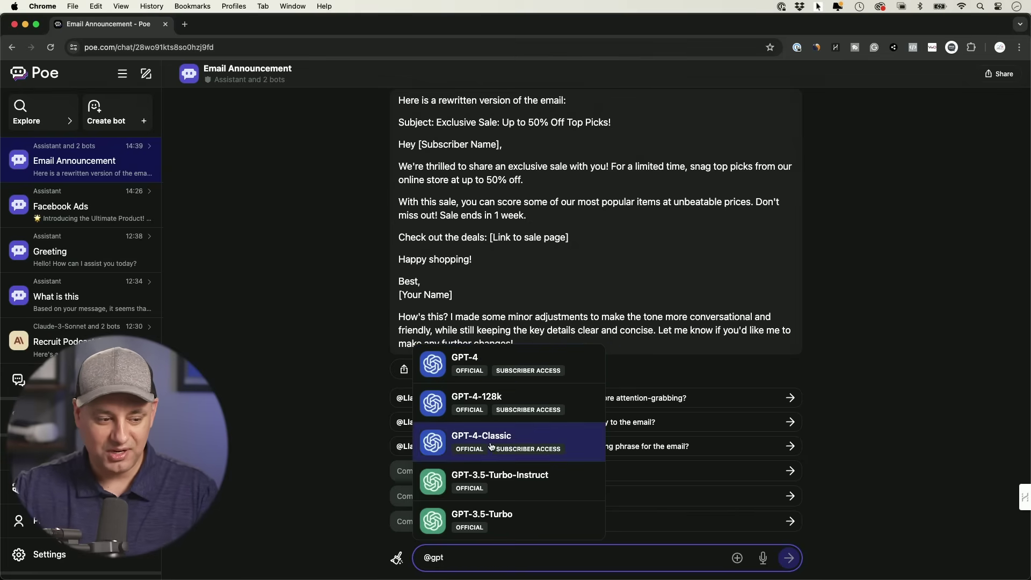
{"action": "key", "text": "BackSpace"}
{"action": "key", "text": "BackSpace"}
{"action": "key", "text": "BackSpace"}
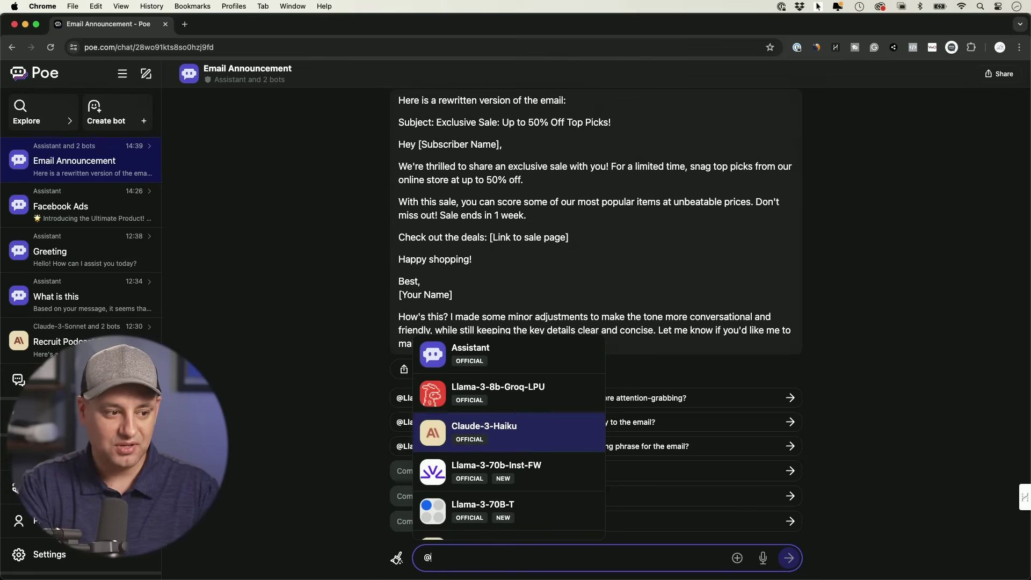
{"action": "type", "text": "claude"}
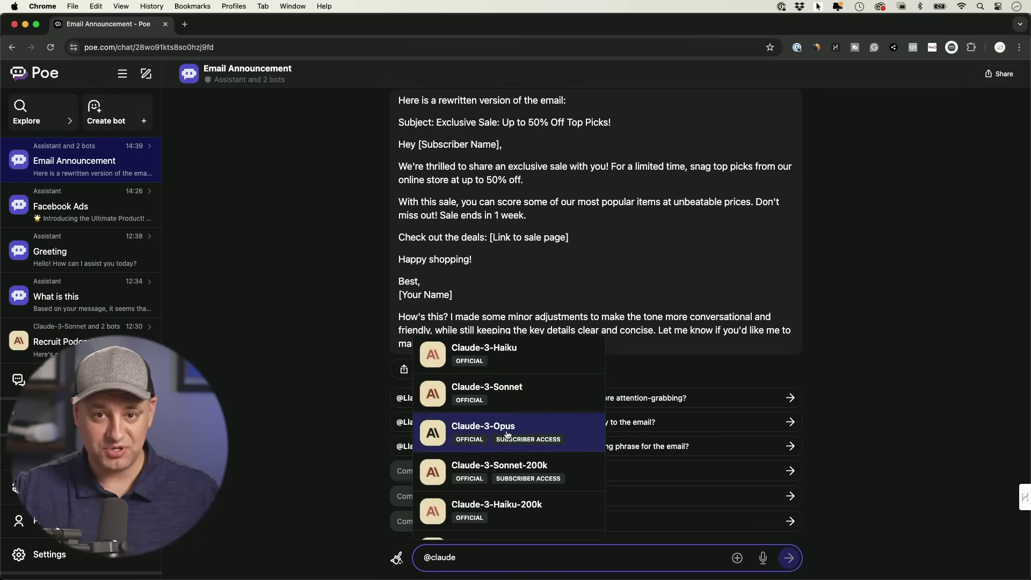
{"action": "left_click", "coordinate": [329, 426]}
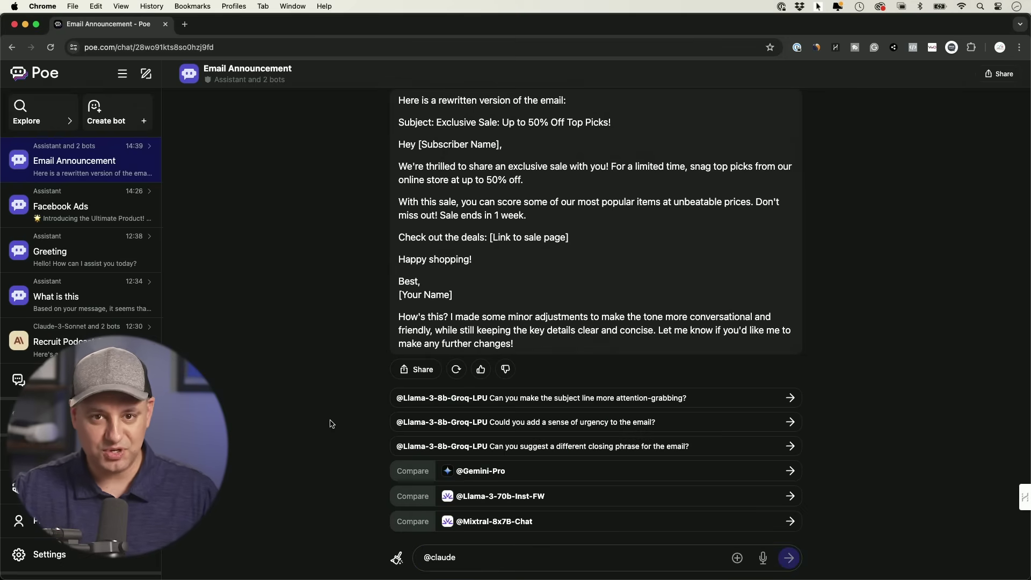
{"action": "left_click", "coordinate": [94, 558]}
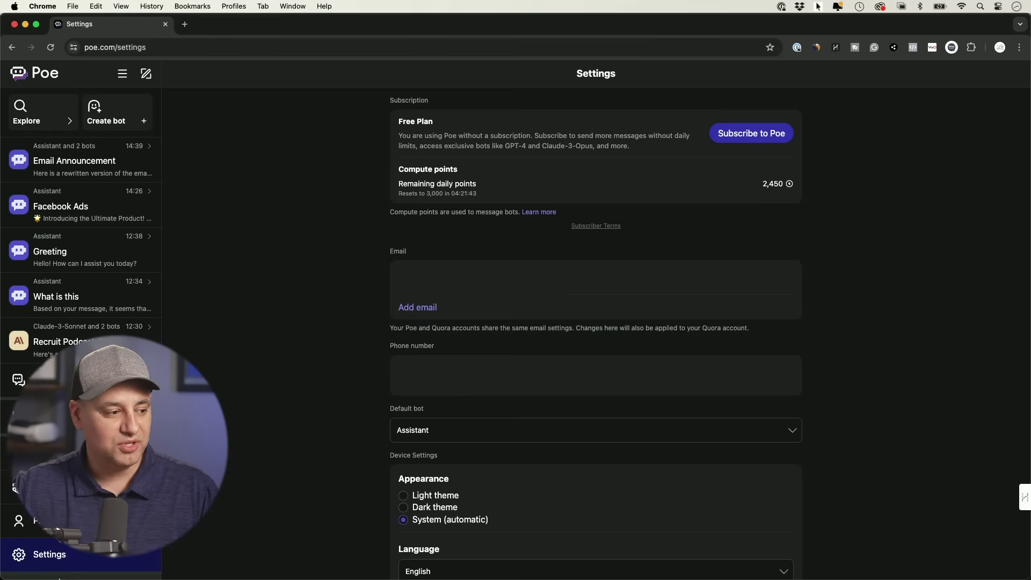
Check the 2,450 remaining daily compute points in Settings and bring up the $199.99/yr subscription offer.
{"action": "left_click_drag", "start_coordinate": [428, 192], "coordinate": [444, 194]}
{"action": "left_click", "coordinate": [444, 194]}
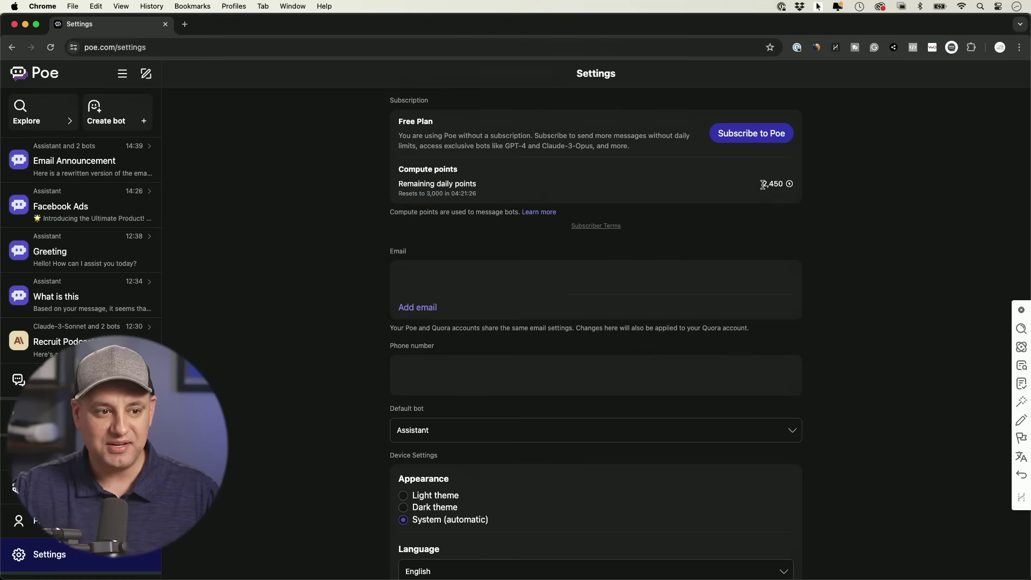
{"action": "left_click_drag", "start_coordinate": [763, 185], "coordinate": [780, 186]}
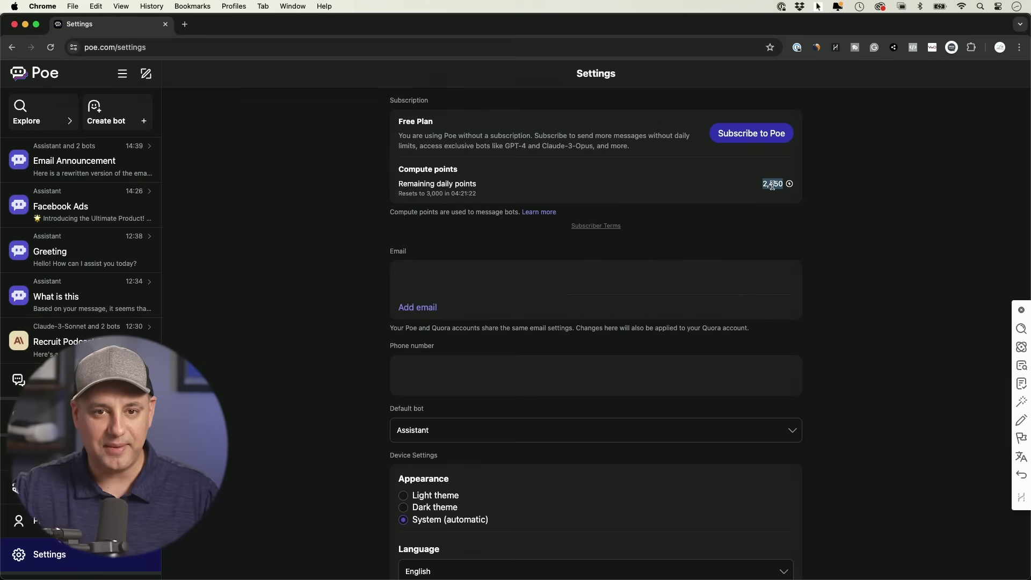
{"action": "left_click", "coordinate": [770, 191]}
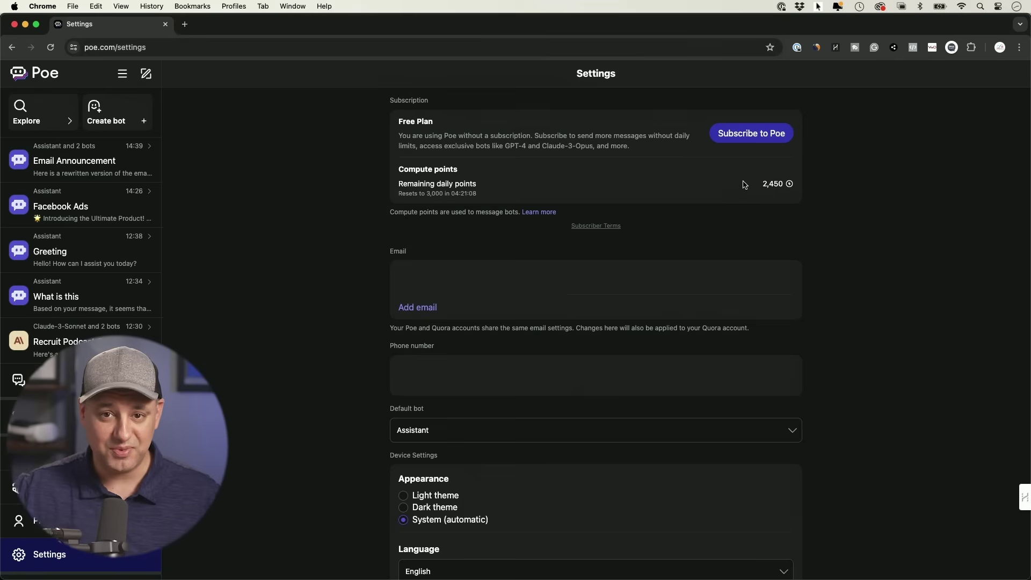
{"action": "left_click", "coordinate": [752, 141]}
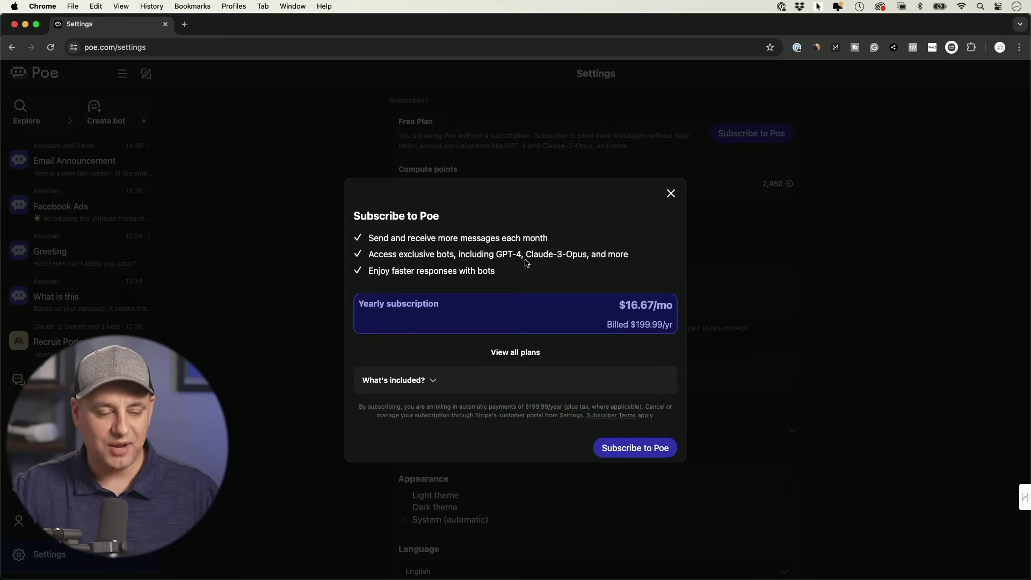
Highlight the exclusive bots a subscription unlocks, then switch to viewing all plans.
{"action": "left_click_drag", "start_coordinate": [498, 255], "coordinate": [585, 255]}
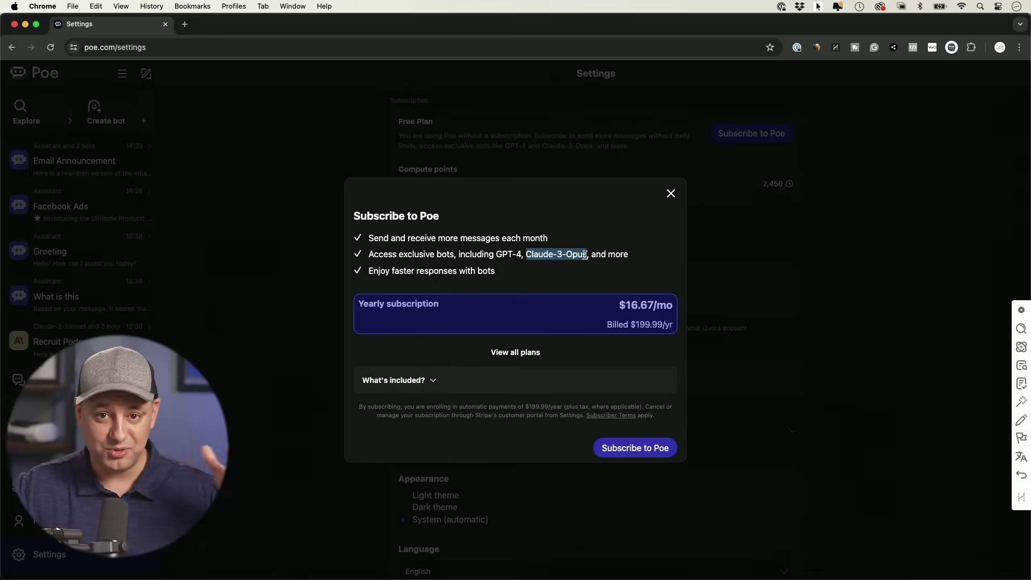
{"action": "left_click", "coordinate": [513, 353]}
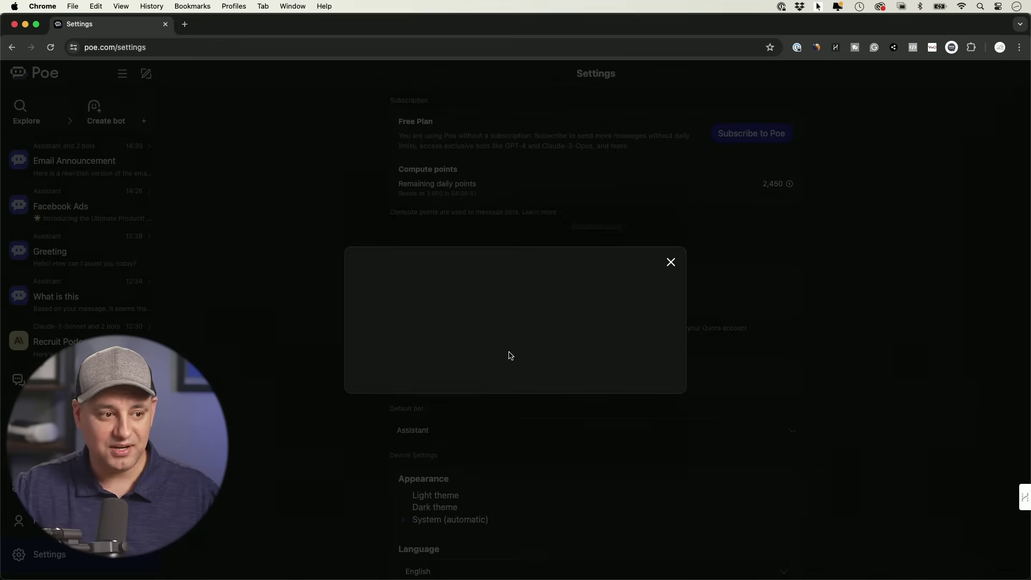
Choose the $19.99 Monthly plan and review its benefits, including 1,000,000 compute points per month.
{"action": "left_click", "coordinate": [576, 322]}
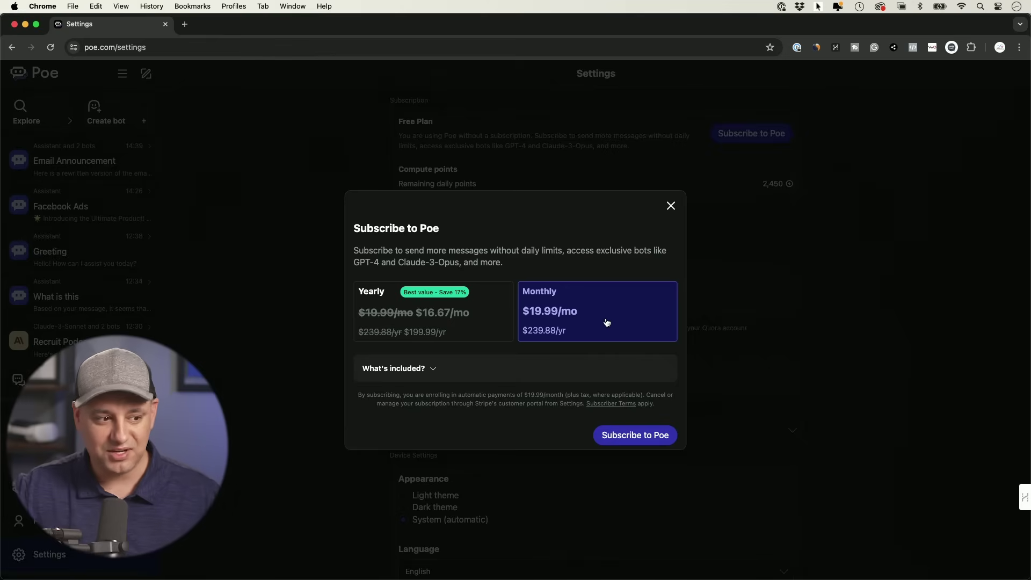
{"action": "left_click", "coordinate": [403, 375]}
{"action": "scroll", "coordinate": [473, 396], "scroll_direction": "down", "scroll_amount": 2}
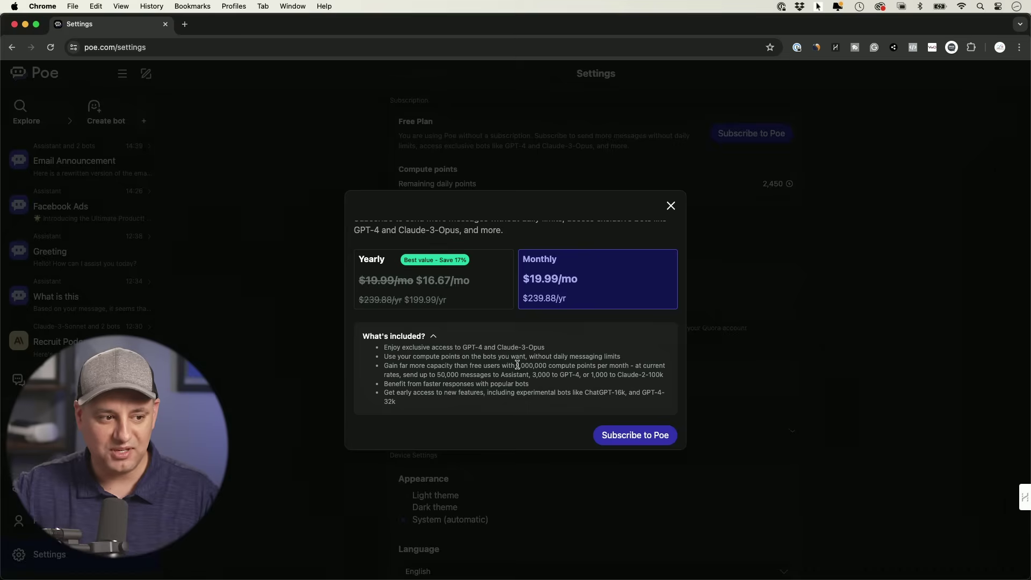
{"action": "left_click_drag", "start_coordinate": [517, 366], "coordinate": [631, 367]}
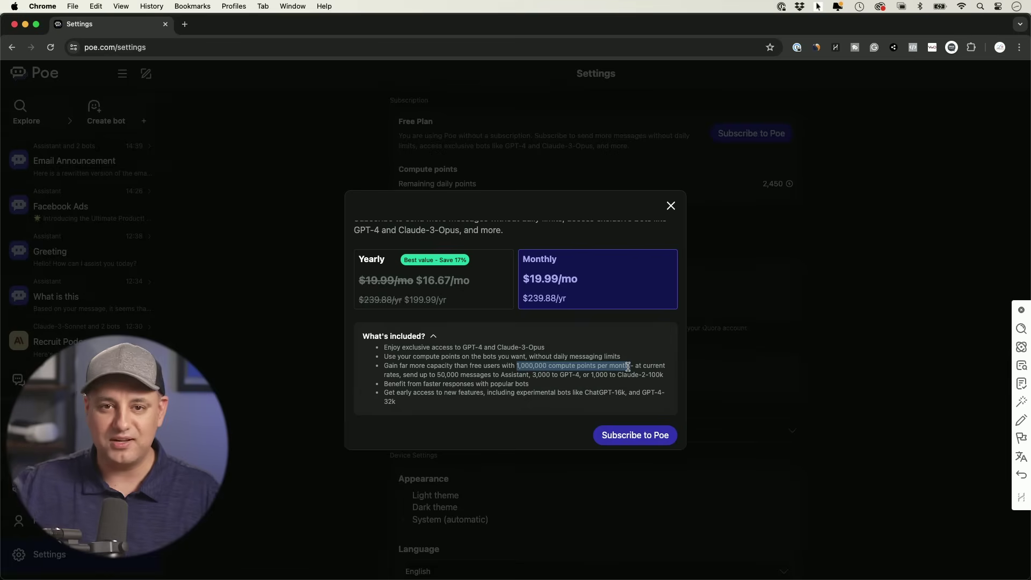
{"action": "left_click", "coordinate": [553, 375]}
Note the 3,000 GPT-4 messages allowance, then show Explore's image-generation bots.
{"action": "left_click_drag", "start_coordinate": [531, 374], "coordinate": [579, 375]}
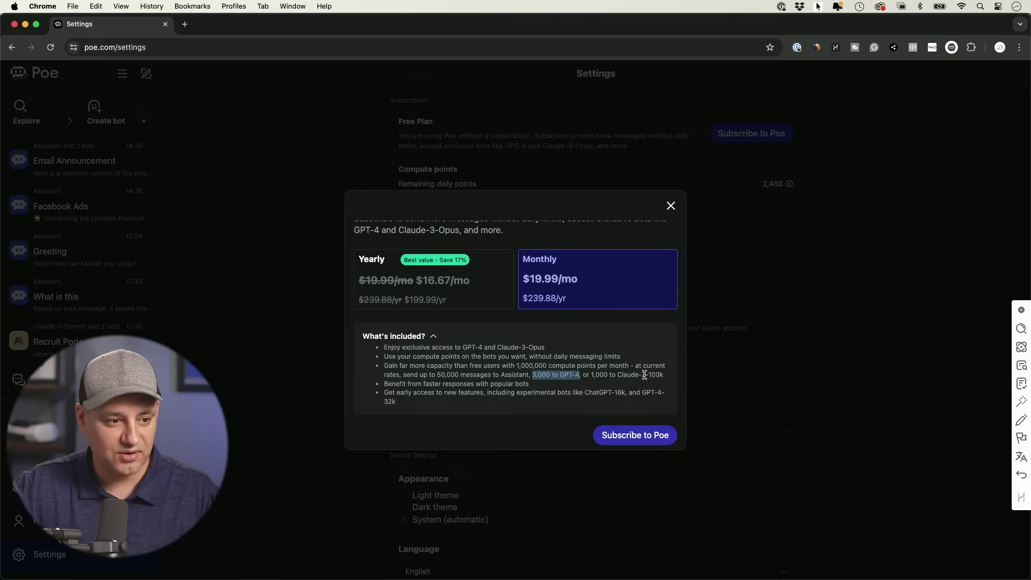
{"action": "scroll", "coordinate": [629, 378], "scroll_direction": "down", "scroll_amount": 1}
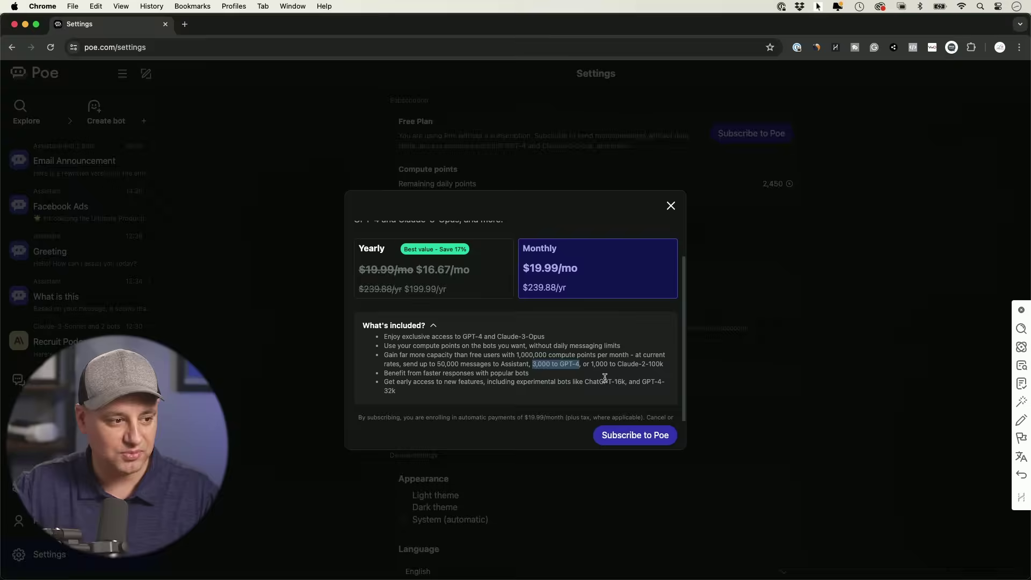
{"action": "scroll", "coordinate": [597, 378], "scroll_direction": "down", "scroll_amount": 1}
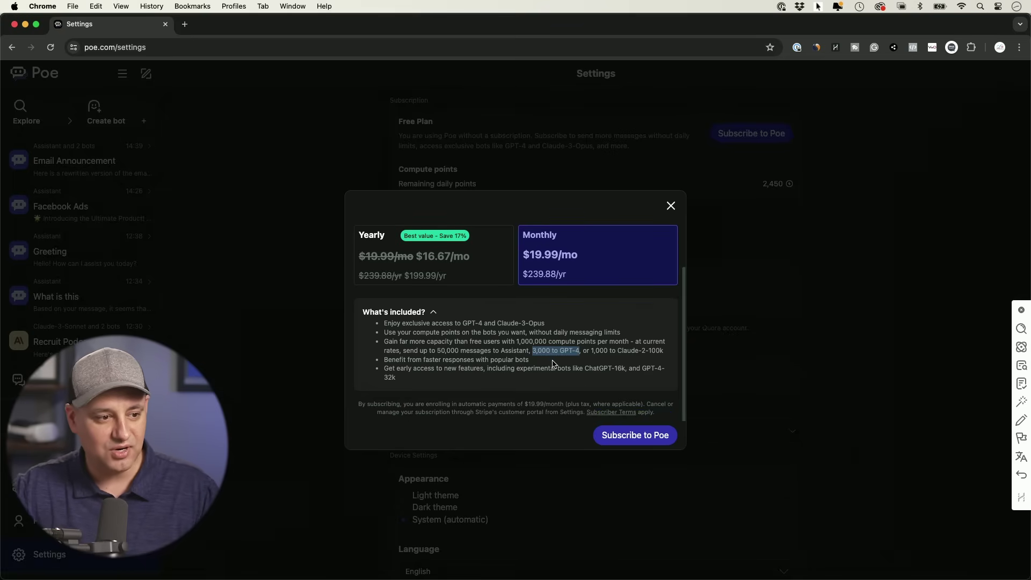
{"action": "scroll", "coordinate": [559, 366], "scroll_direction": "up", "scroll_amount": 3}
{"action": "scroll", "coordinate": [559, 365], "scroll_direction": "up", "scroll_amount": 2}
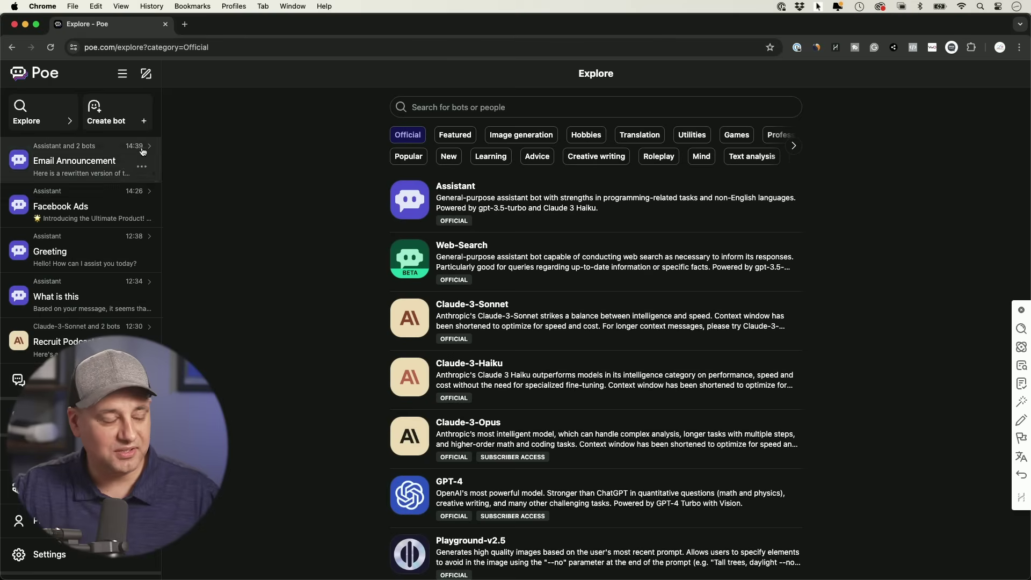
{"action": "left_click", "coordinate": [516, 138]}
Browse the image-generation bots and start a chat with StableDiffusionXL.
{"action": "scroll", "coordinate": [269, 329], "scroll_direction": "down", "scroll_amount": 3}
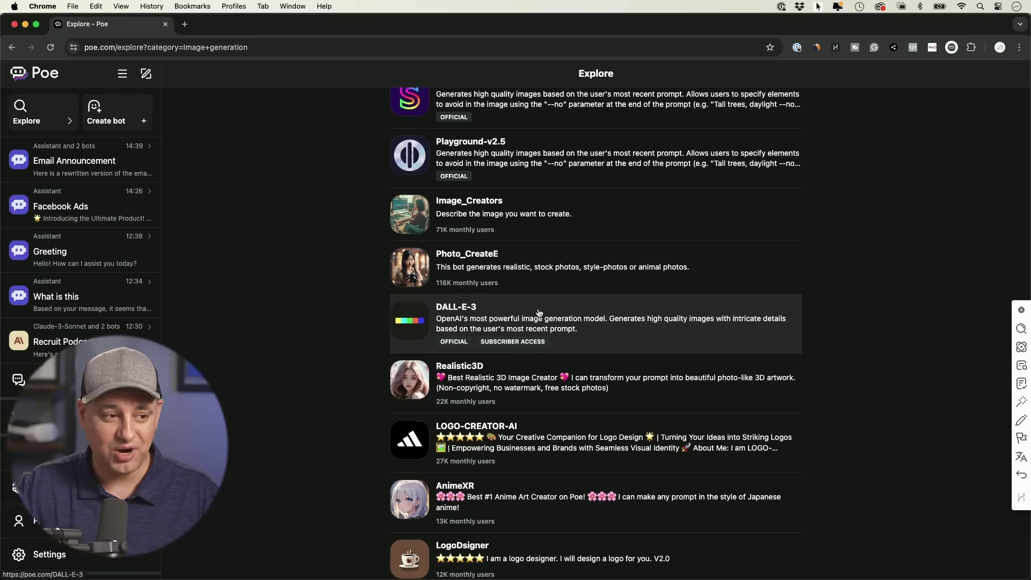
{"action": "scroll", "coordinate": [539, 314], "scroll_direction": "up", "scroll_amount": 3}
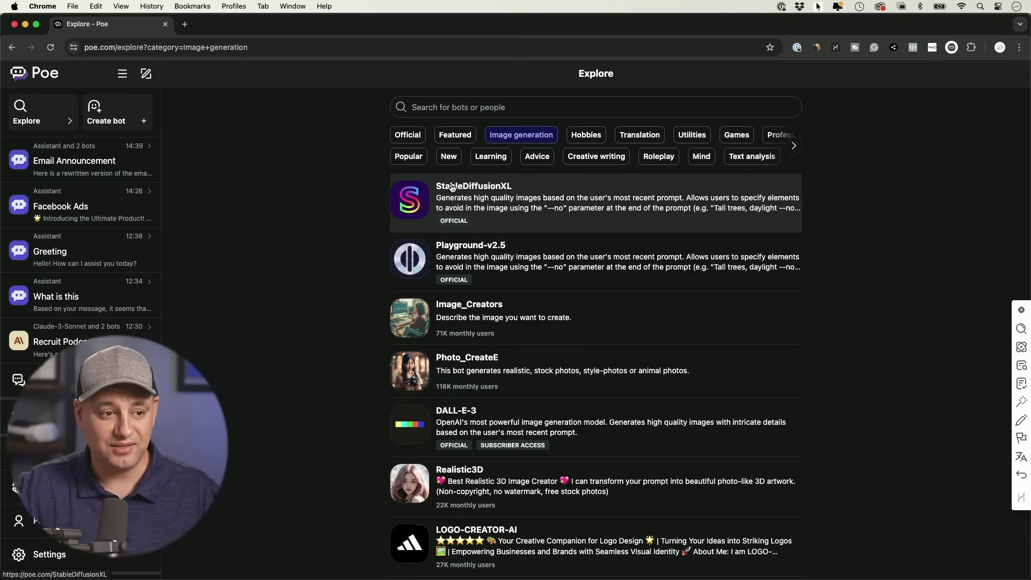
{"action": "left_click", "coordinate": [489, 203]}
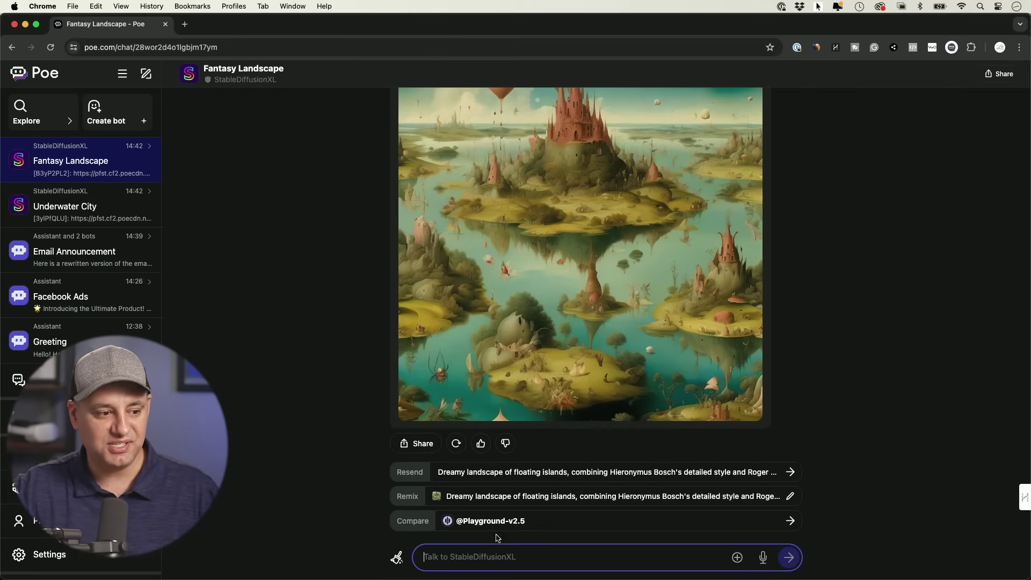
Run the floating-islands Fantasy Landscape prompt on Playground-v2.5 for comparison.
{"action": "left_click", "coordinate": [472, 522]}
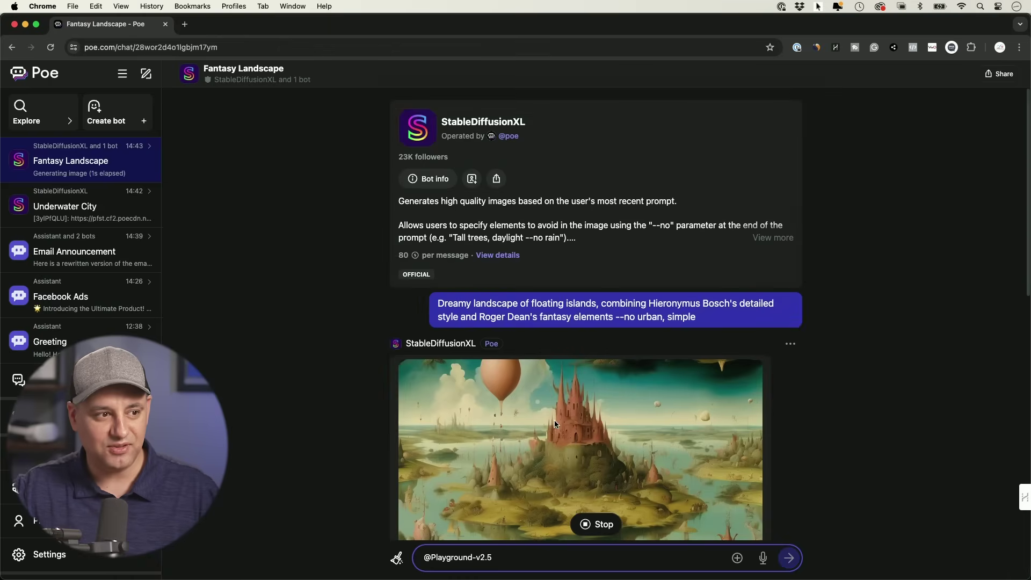